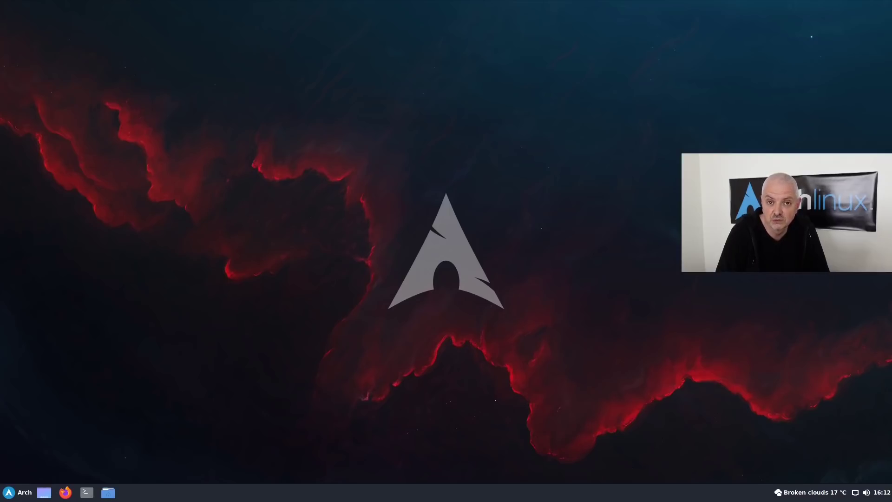
- Launch System Settings from the Arch menu and go to Backgrounds
click(21, 492)
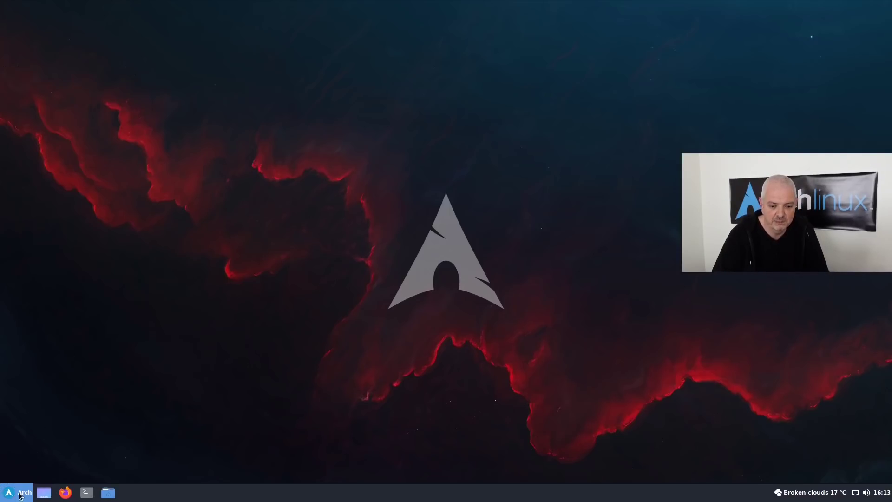
click(23, 323)
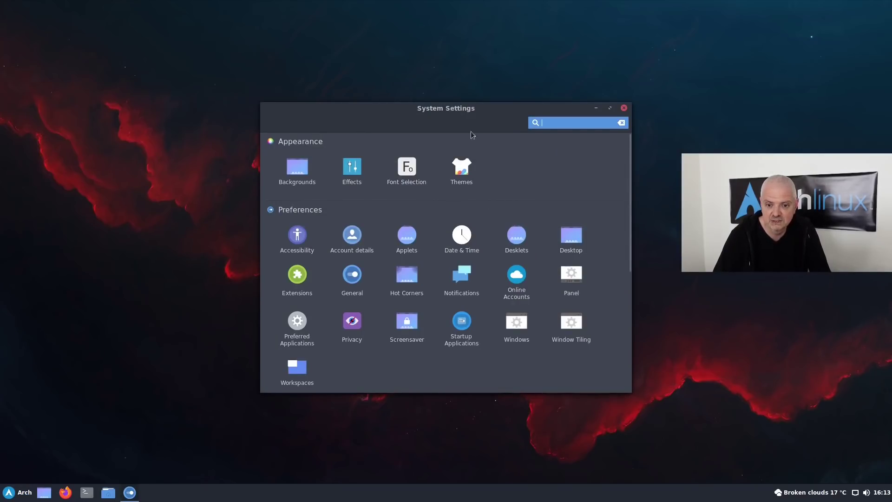
click(296, 170)
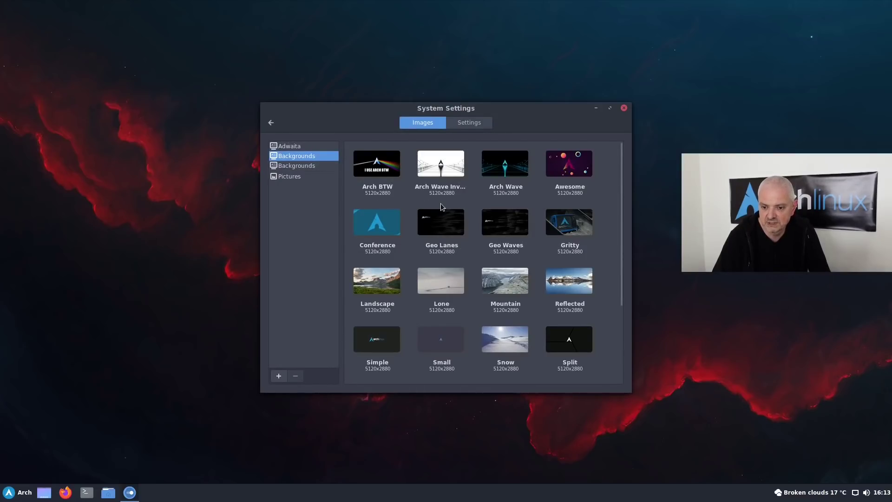
- Browse the Backgrounds, Adwaita and Pictures collections, then return to the settings overview
scroll(440, 207, down, 2)
click(314, 166)
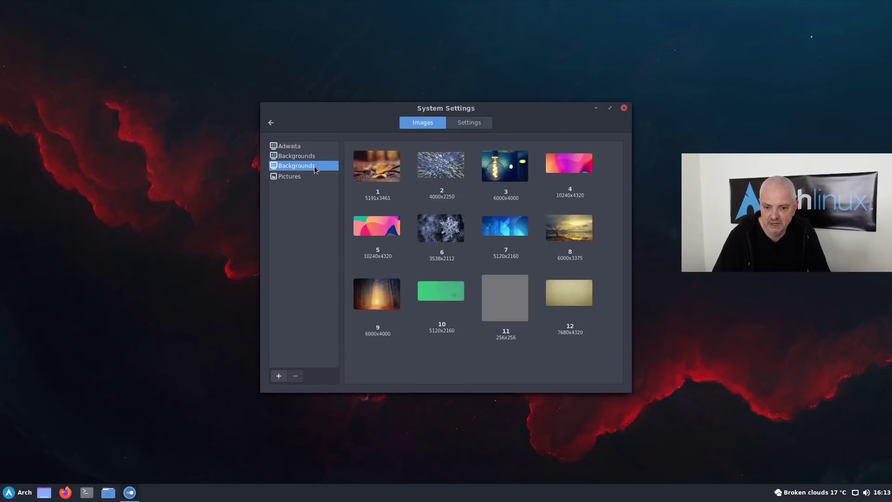
click(301, 148)
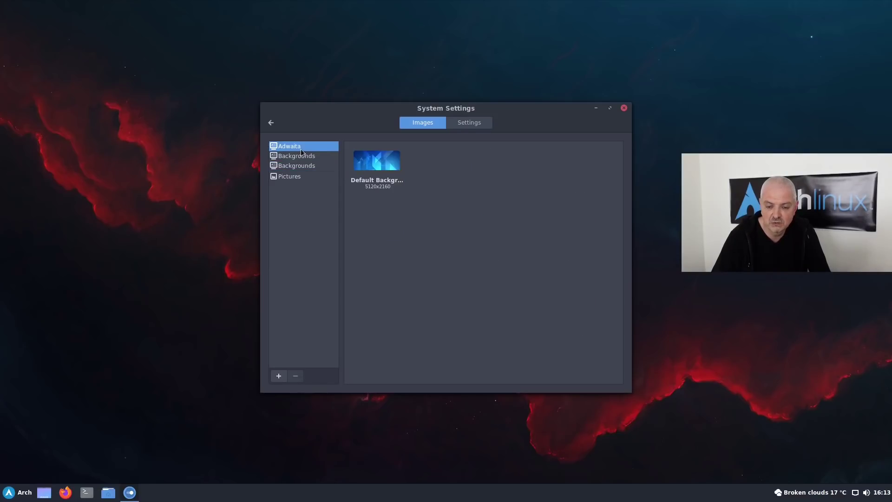
click(284, 179)
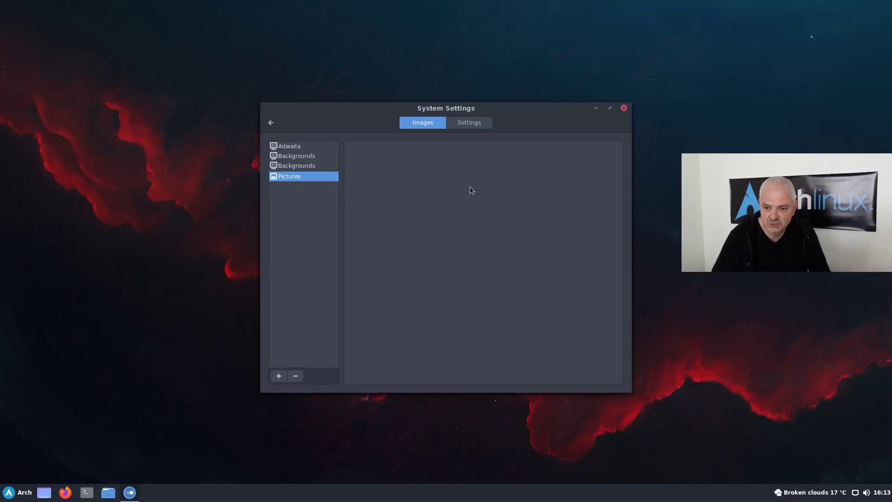
click(272, 122)
click(356, 171)
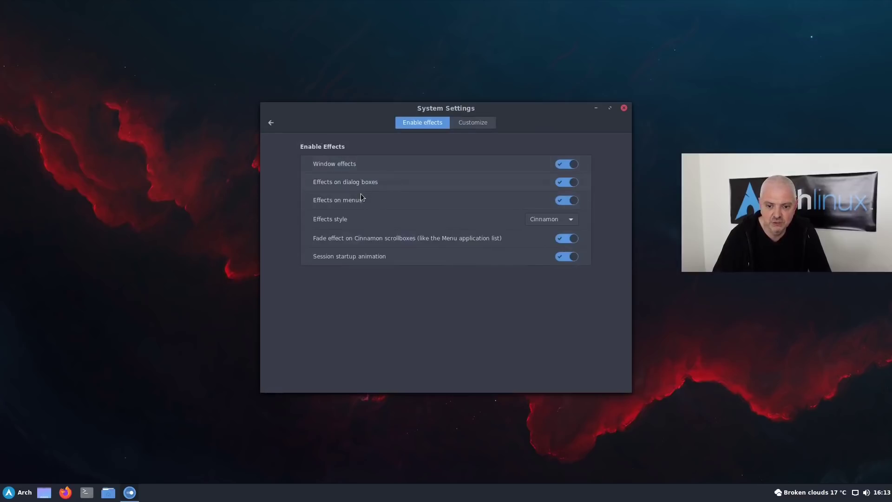
click(483, 126)
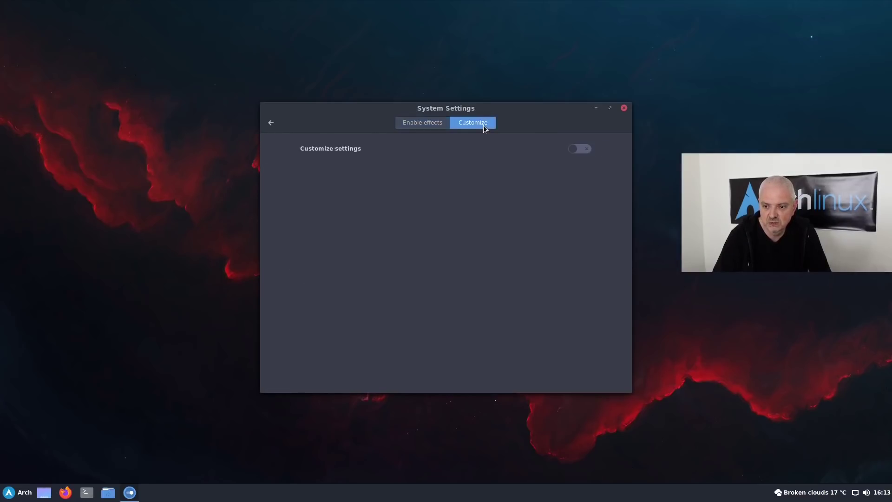
click(581, 151)
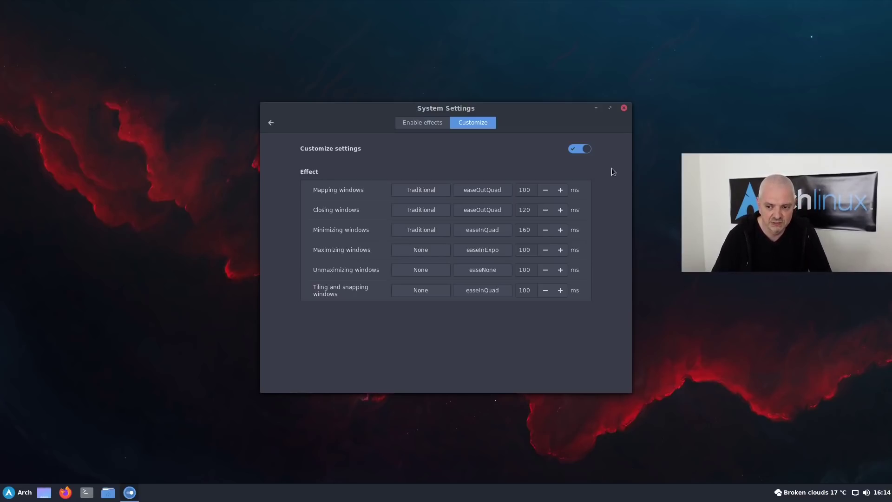
click(586, 149)
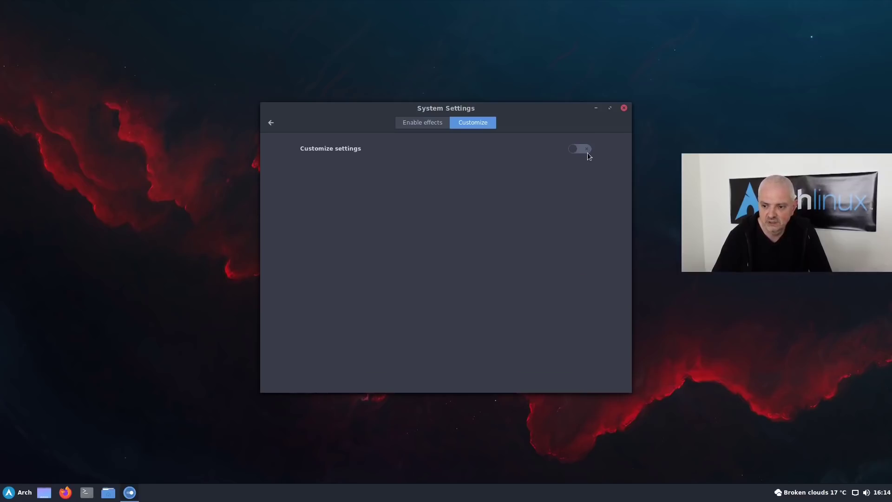
click(272, 124)
click(419, 168)
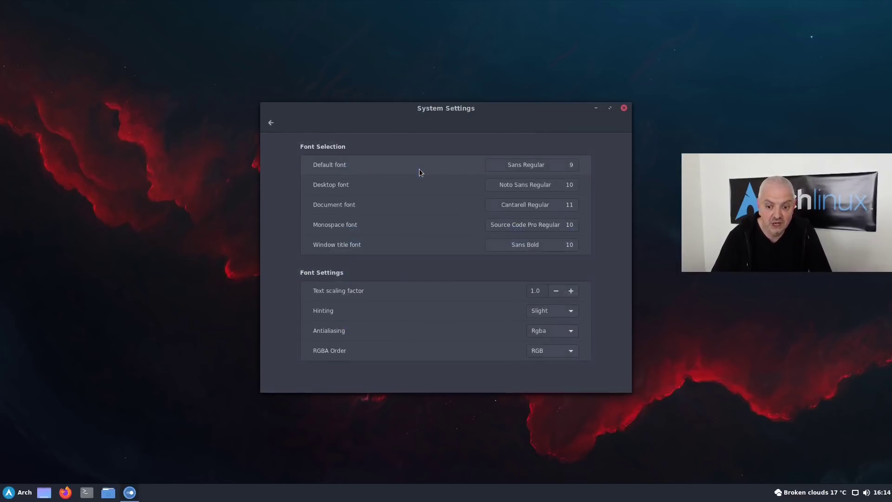
click(271, 122)
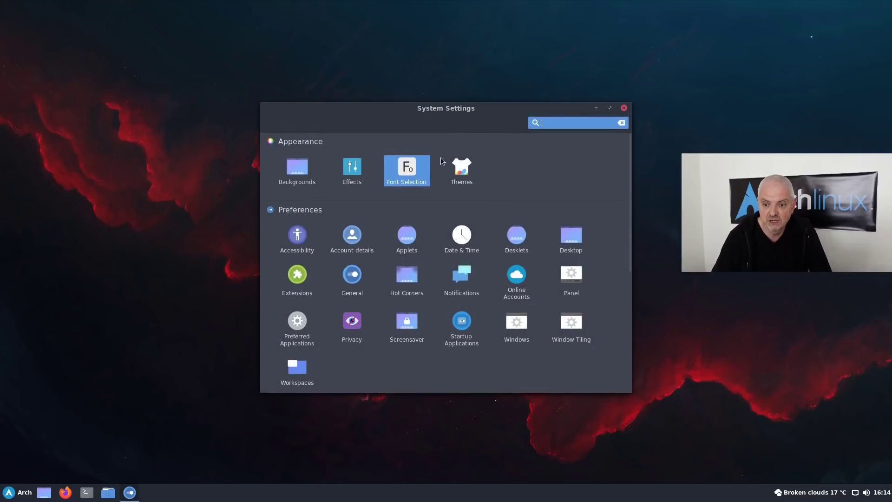
click(469, 165)
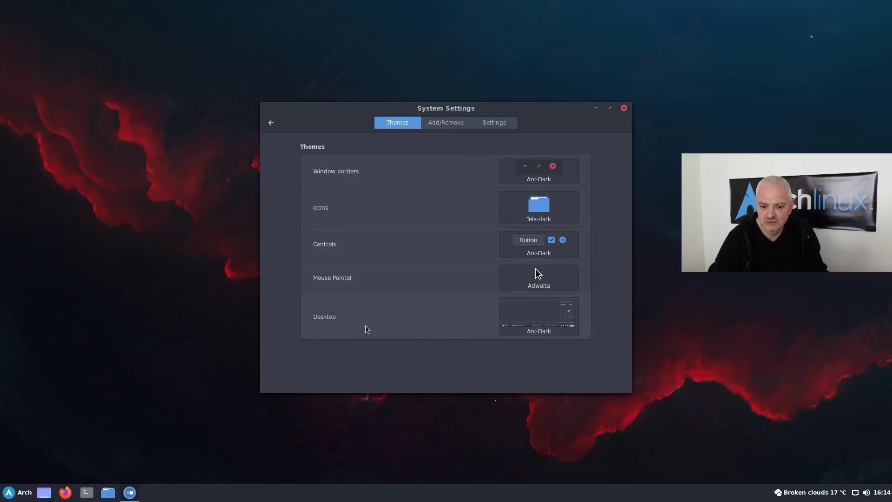
click(456, 124)
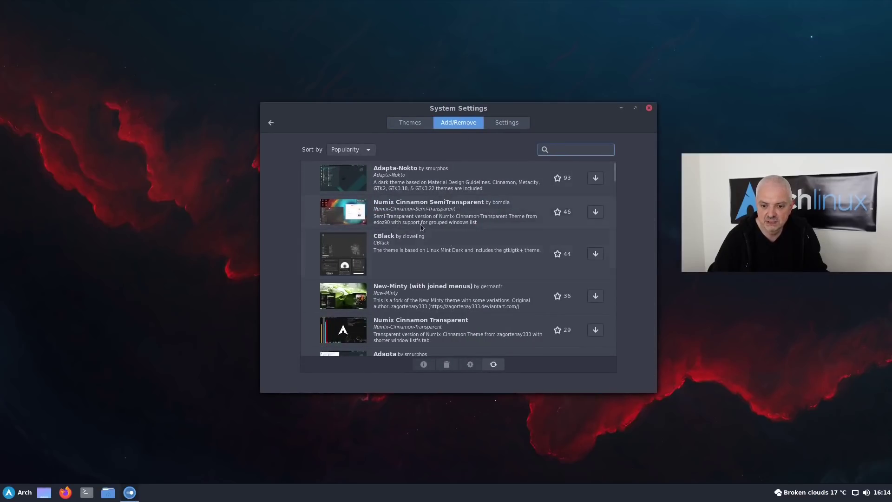
scroll(475, 249, down, 3)
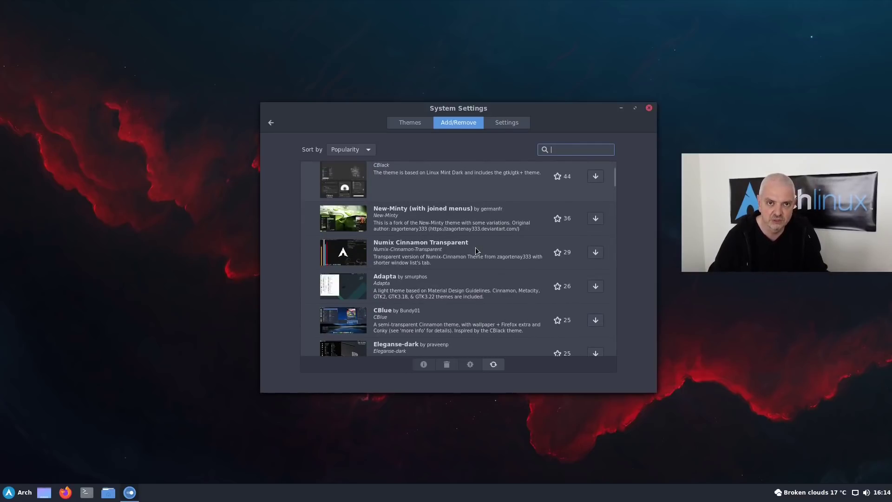
scroll(475, 250, up, 2)
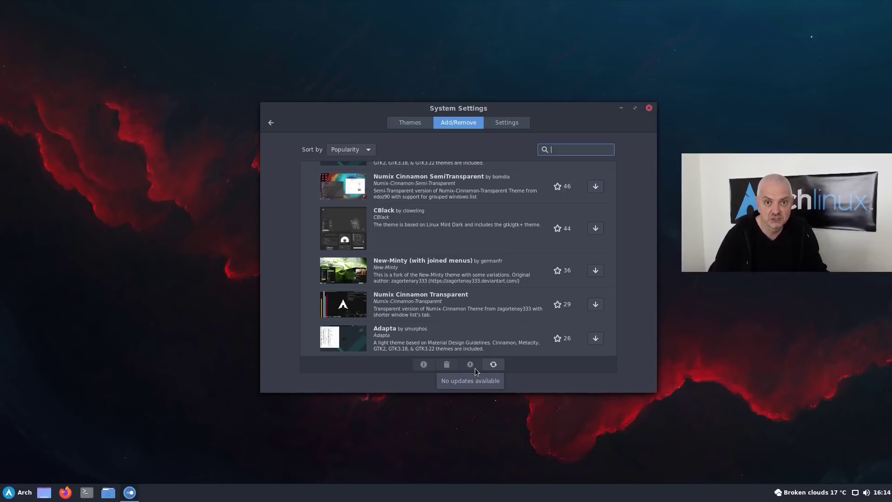
click(511, 125)
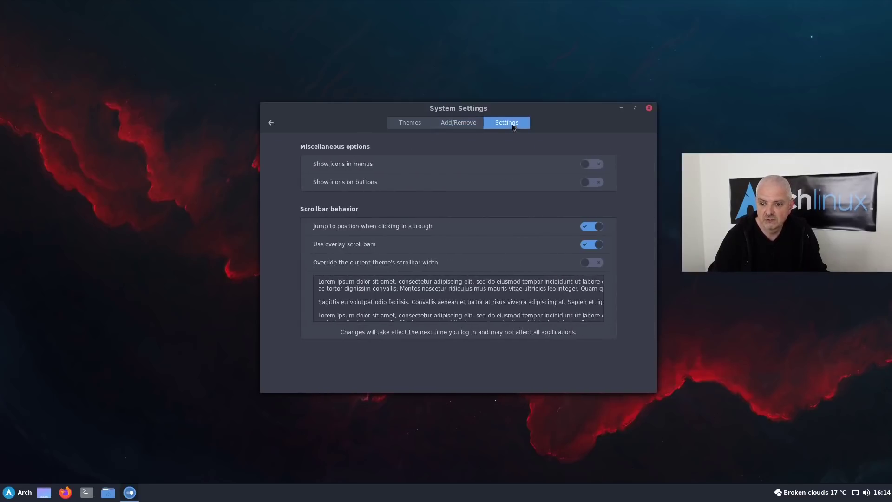
click(271, 122)
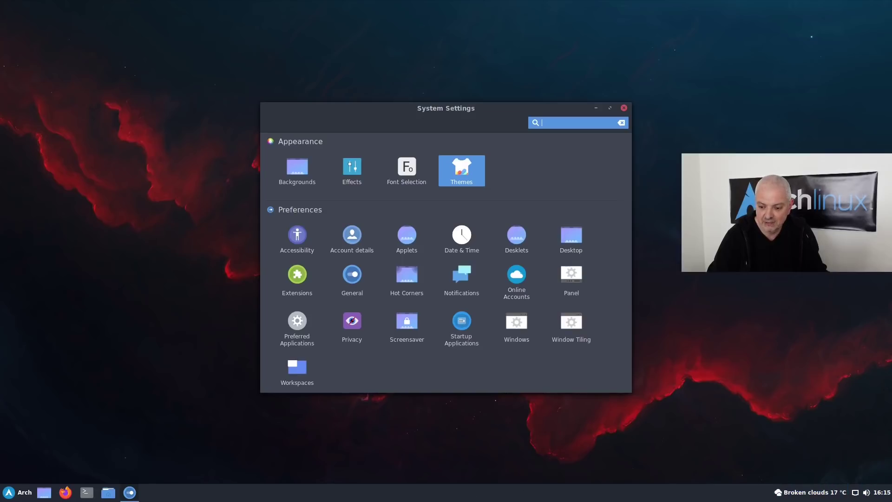
- Scroll through the installed applets on the Applets page, then show the downloadable applets
click(407, 235)
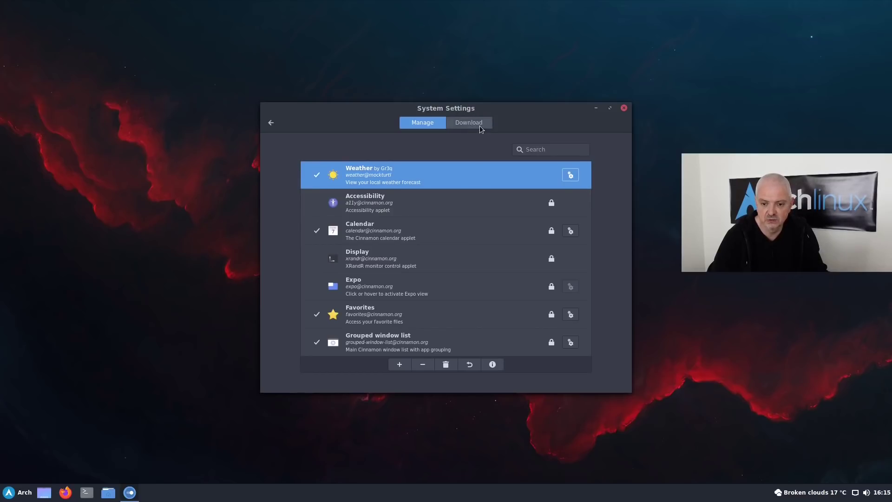
scroll(406, 252, down, 3)
scroll(405, 252, down, 2)
scroll(406, 252, up, 1)
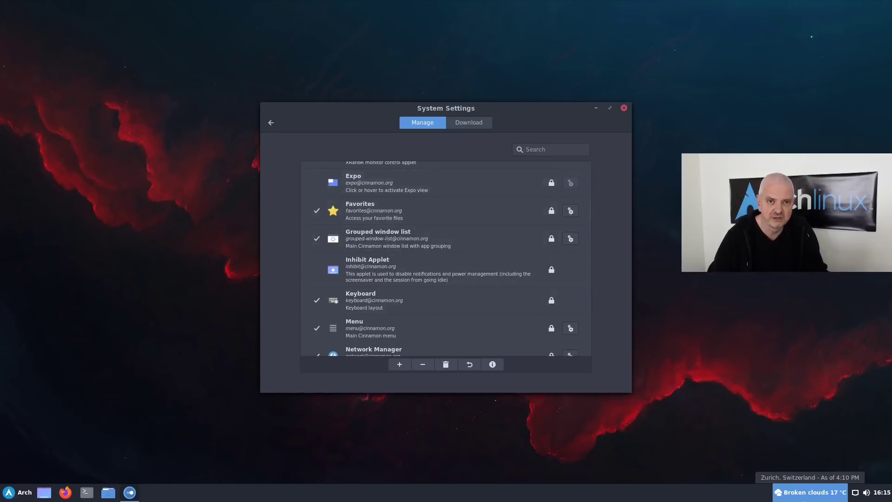
scroll(472, 289, down, 15)
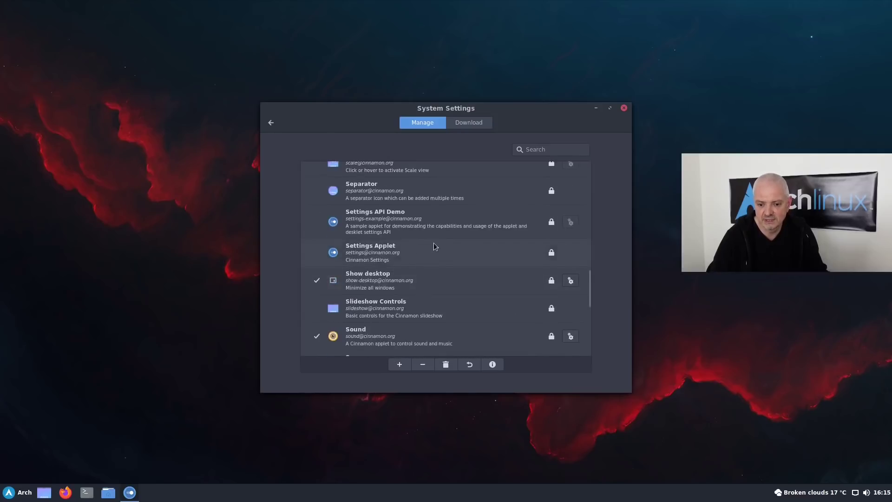
scroll(433, 246, down, 5)
scroll(434, 246, down, 3)
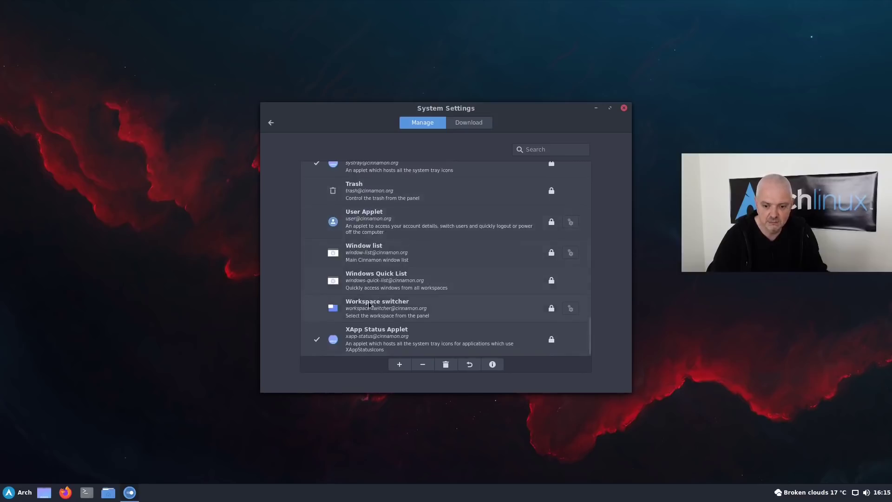
click(469, 122)
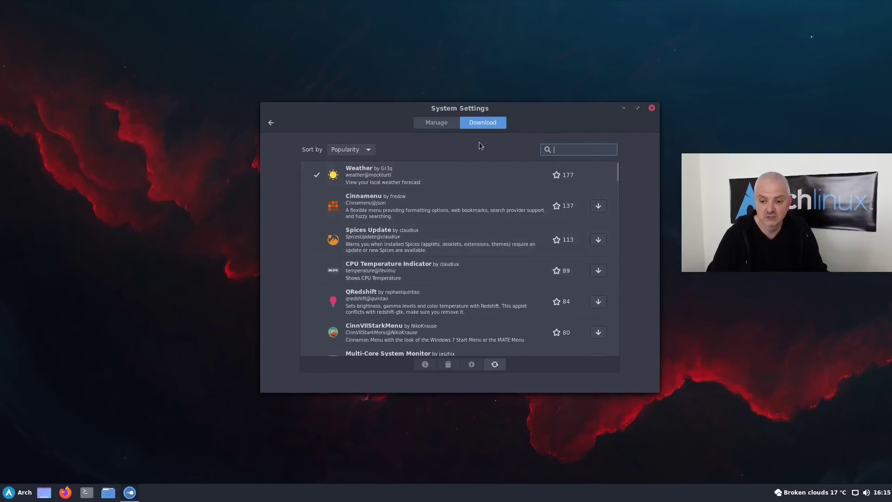
- Install the Cinnamenu applet from the Download list, then return to the top of the Manage list
scroll(394, 266, down, 10)
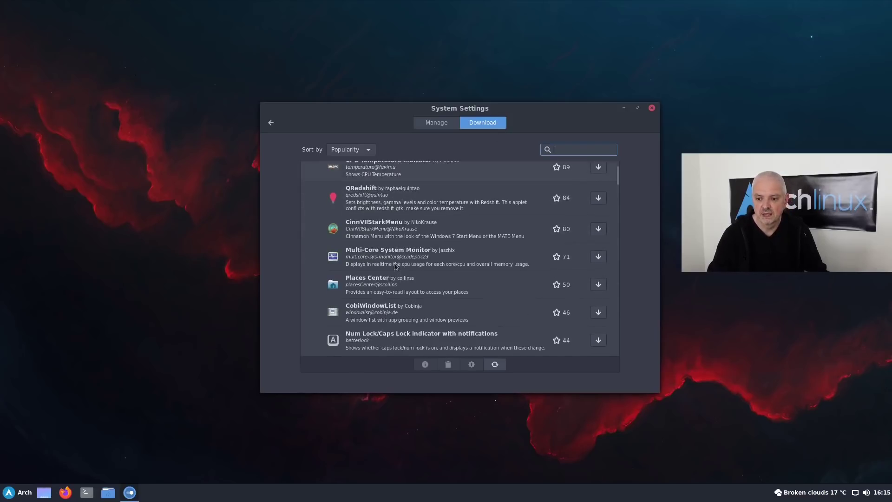
scroll(394, 266, down, 3)
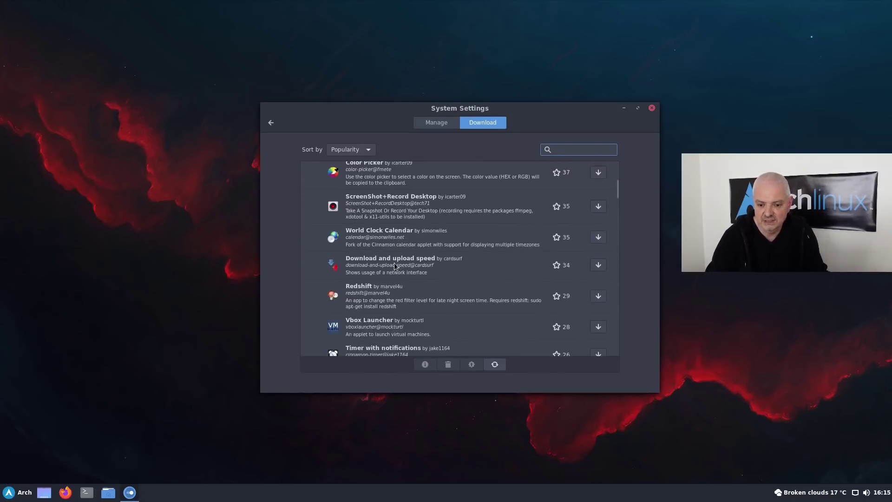
scroll(393, 265, up, 5)
scroll(394, 266, up, 8)
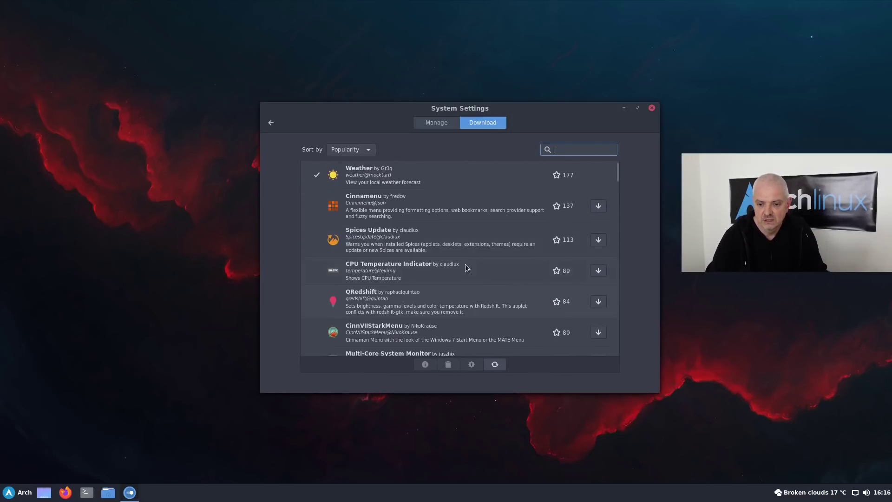
click(376, 212)
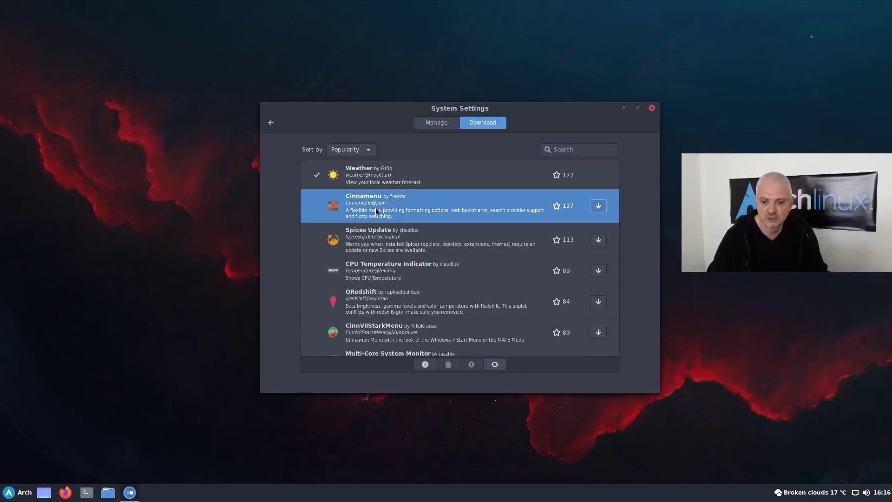
click(601, 209)
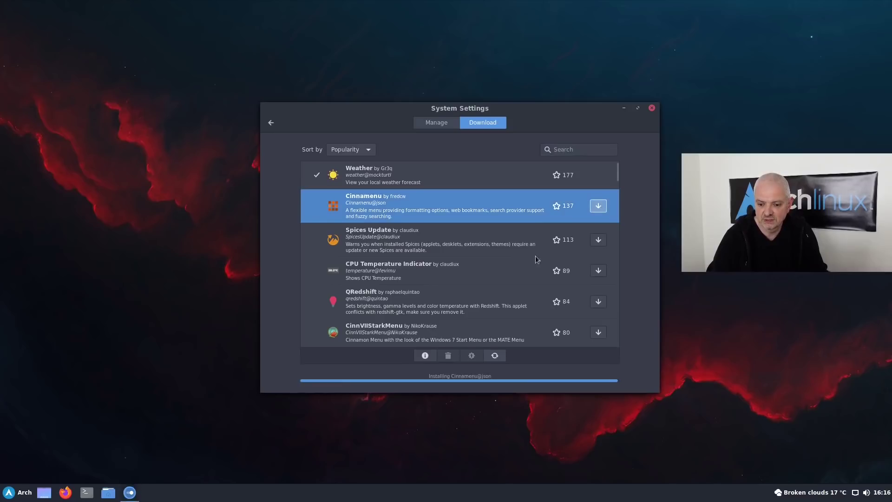
click(444, 123)
scroll(418, 231, up, 15)
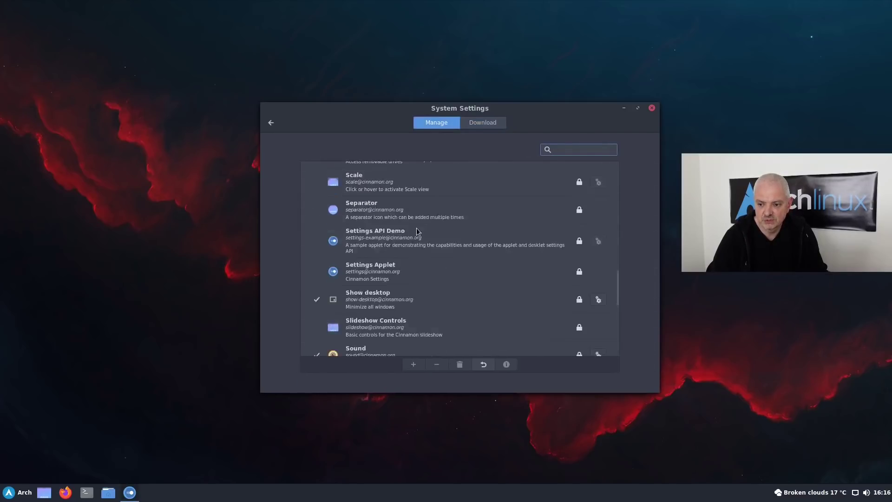
- Add Cinnamenu to the panel, then open and close its new Menu button
click(405, 186)
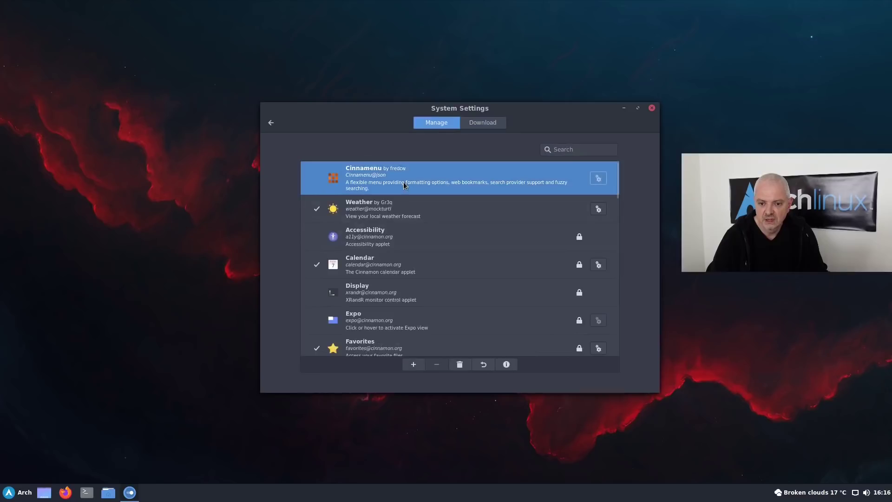
click(413, 365)
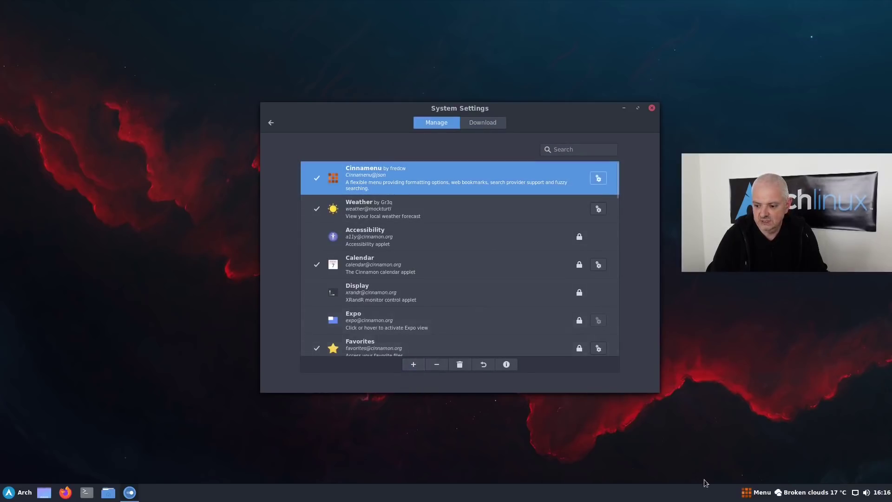
click(753, 494)
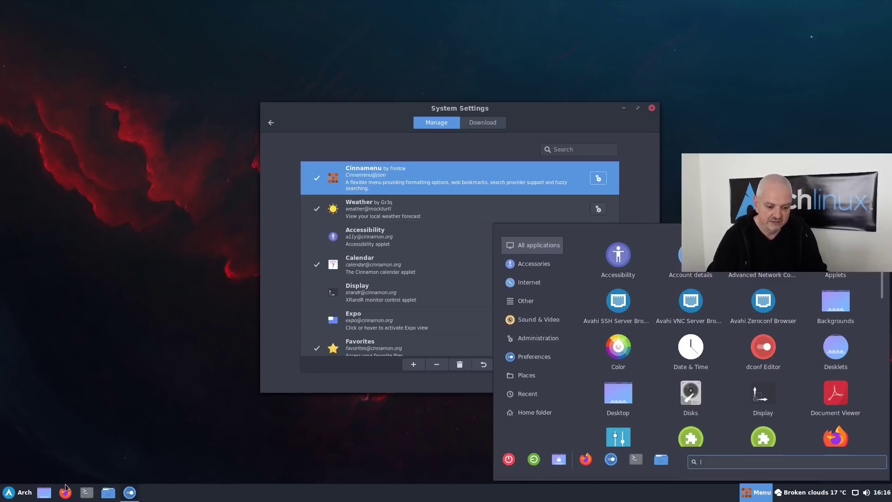
click(759, 493)
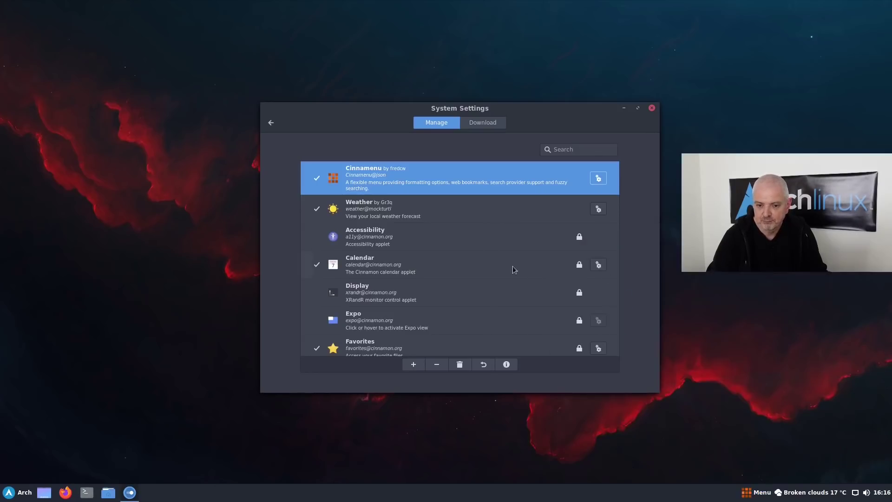
- Remove Cinnamenu from the panel, confirm its uninstall, and go back to the overview
click(440, 366)
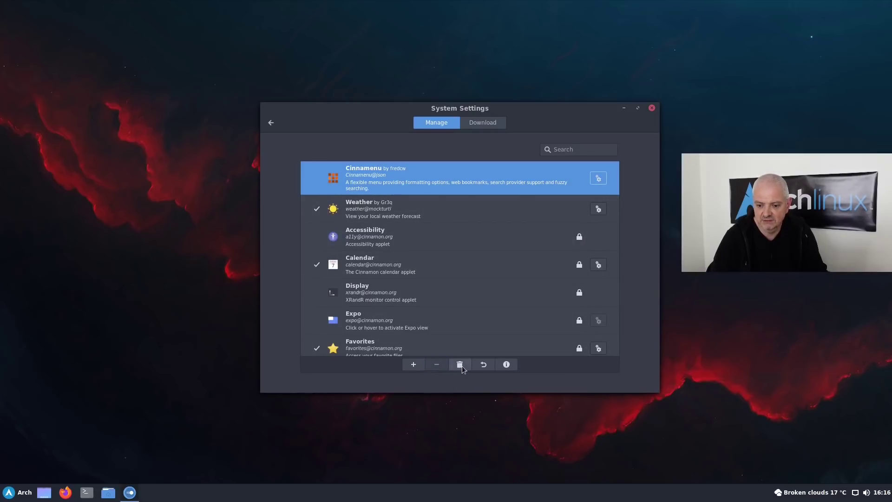
click(460, 365)
click(505, 277)
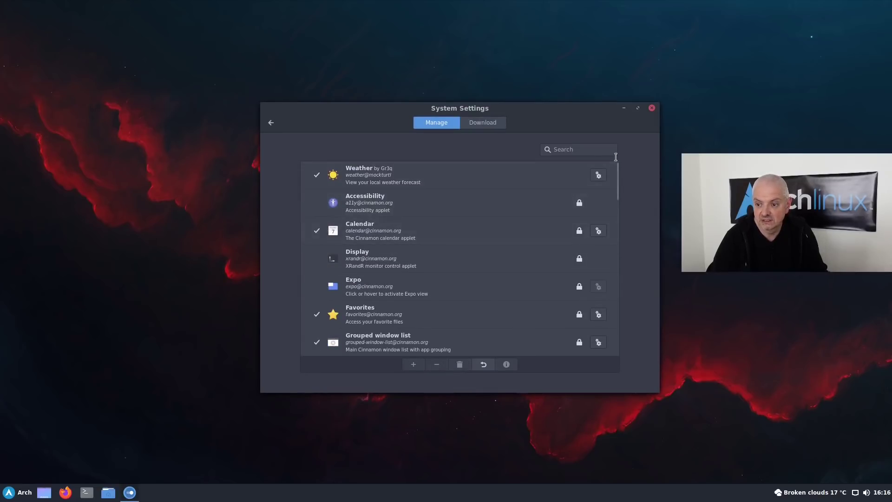
click(272, 124)
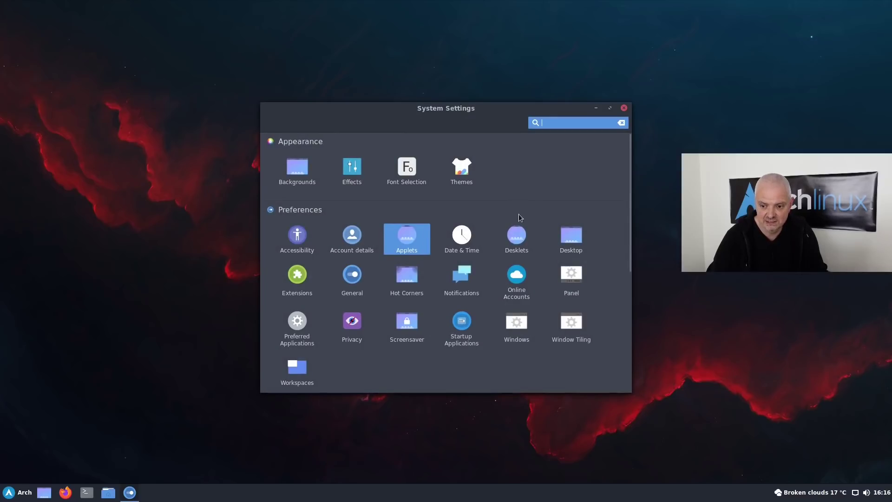
- Add the Clock desklet to the desktop, review its settings, then browse downloadable desklets
click(523, 233)
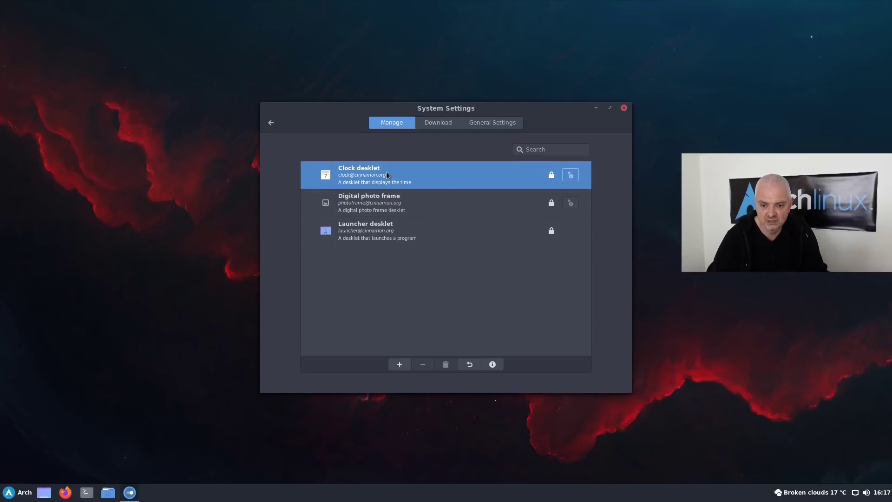
click(399, 365)
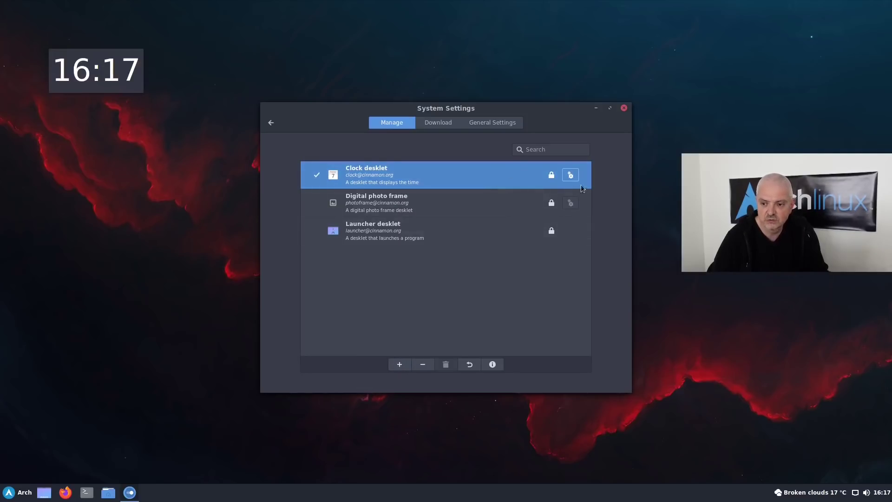
click(571, 175)
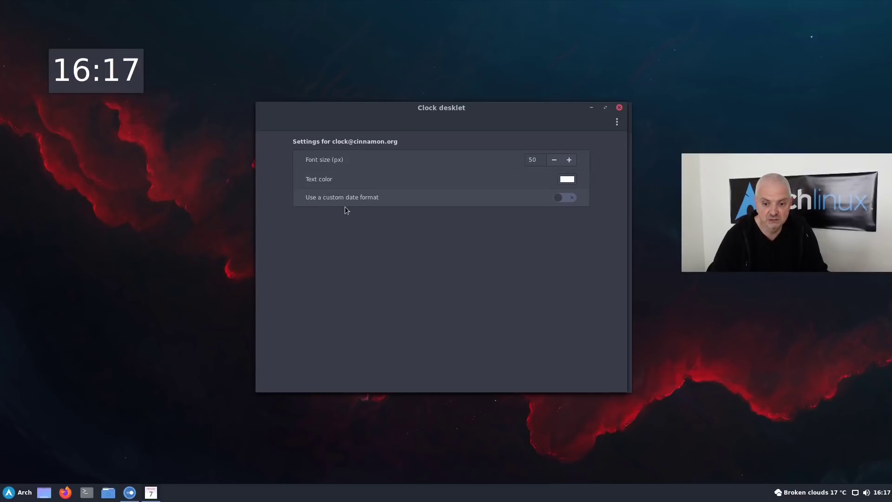
click(619, 108)
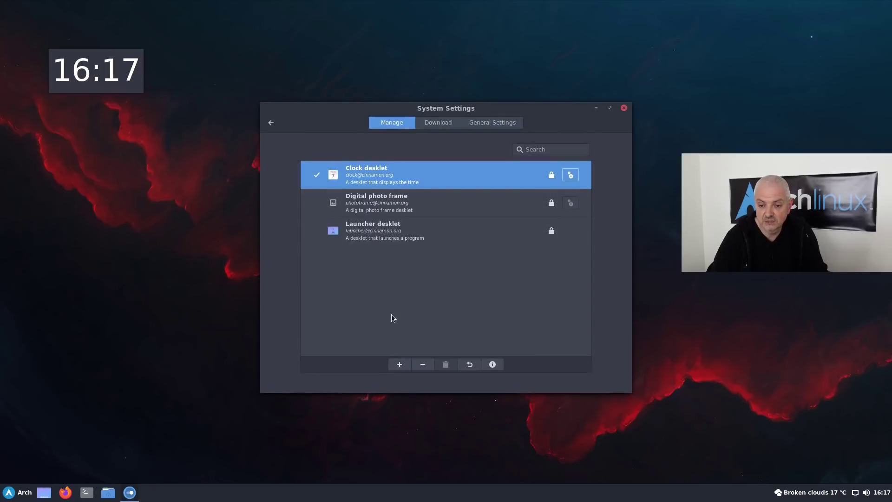
click(438, 122)
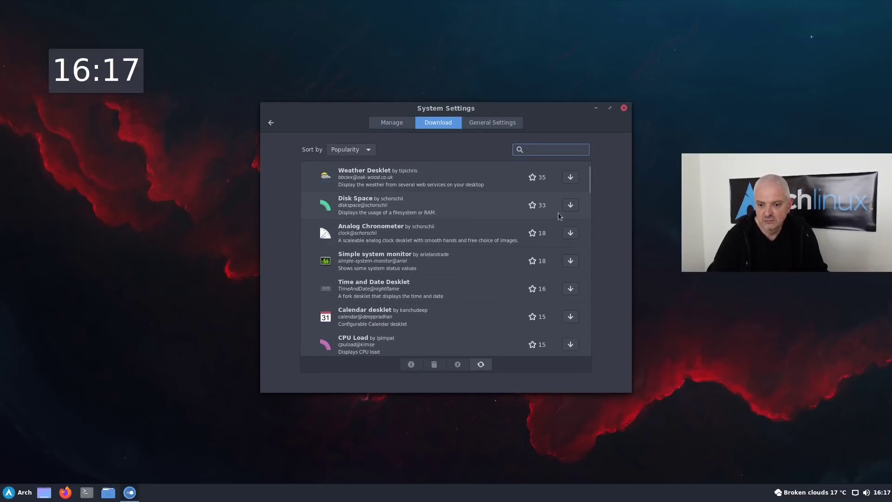
- Install the Disk Space desklet, add it to the desktop, and drag it to the top-right
click(571, 206)
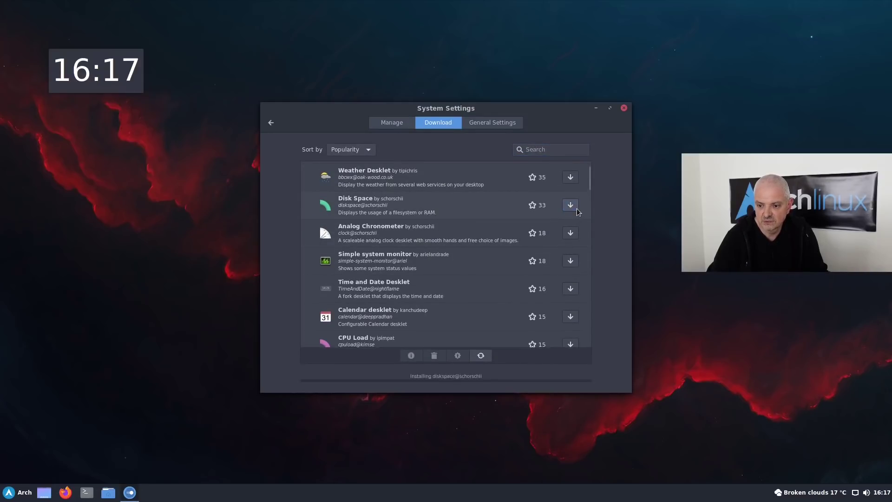
click(392, 125)
click(400, 175)
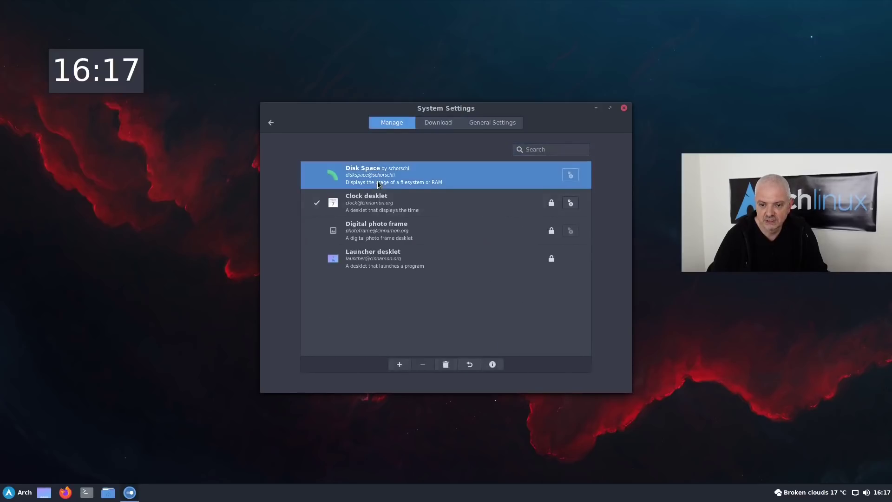
click(402, 364)
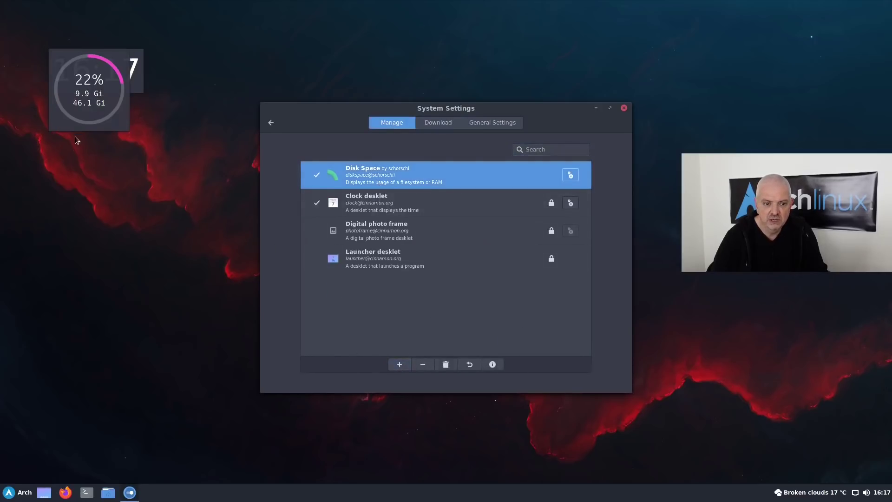
drag(68, 83, 822, 85)
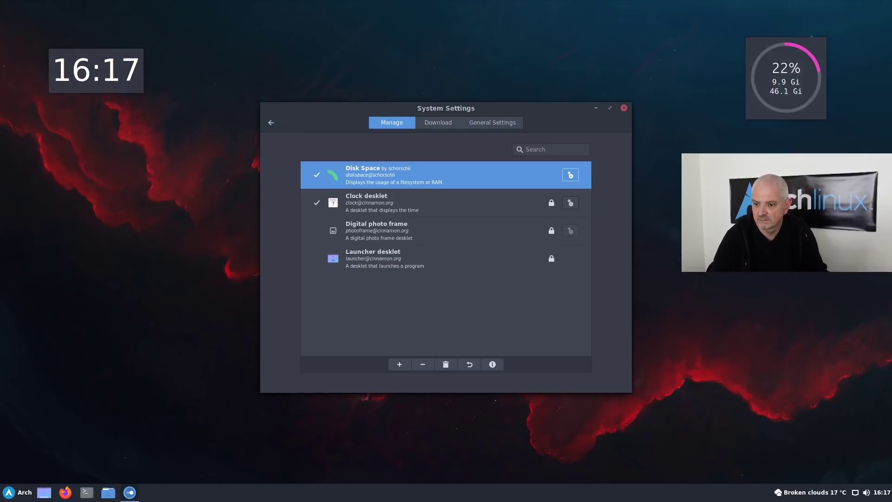
- Set the Disk Space desklet's Monitor option to RAM
click(571, 175)
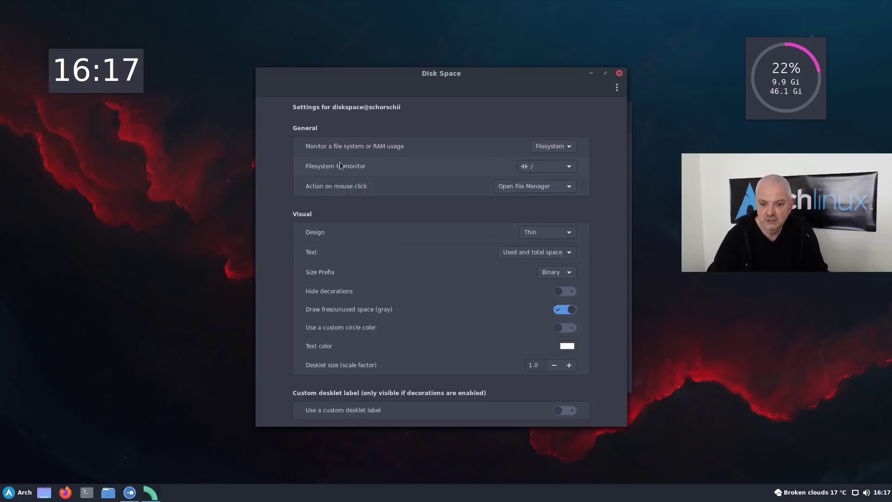
click(568, 147)
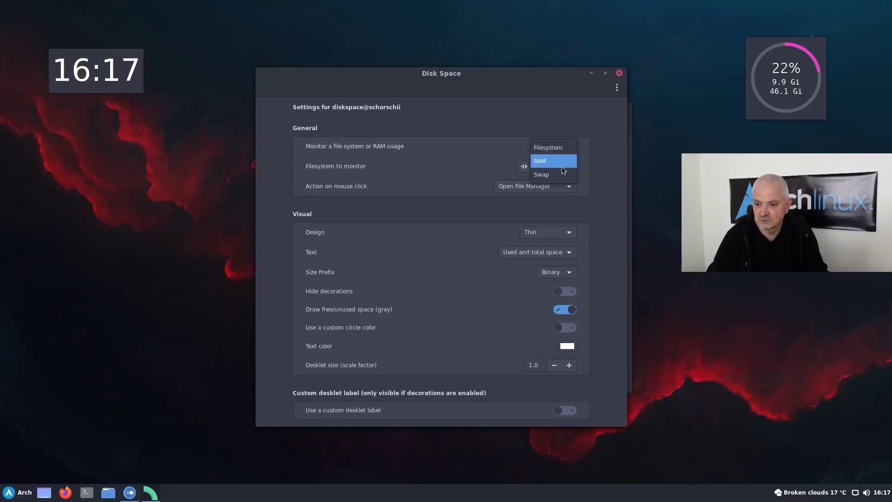
click(562, 160)
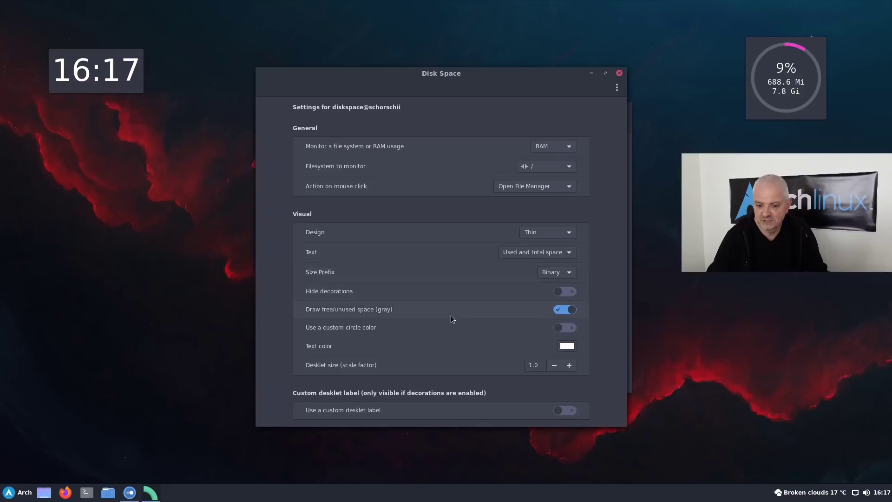
click(619, 73)
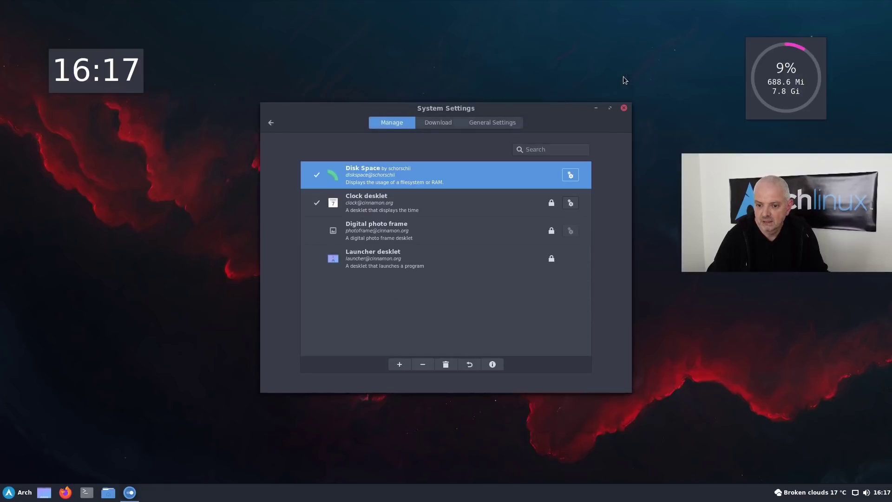
- Open the Extensions page and briefly move the window down to view the wallpaper
click(271, 123)
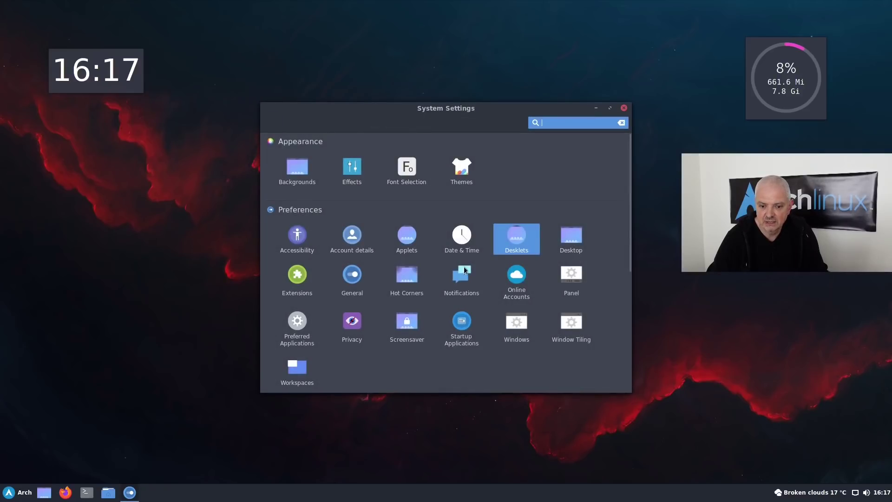
click(303, 280)
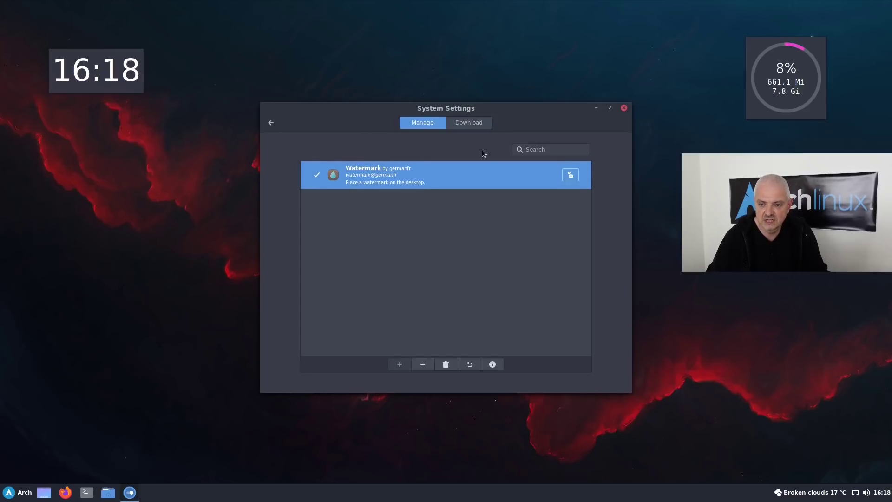
drag(345, 117, 331, 454)
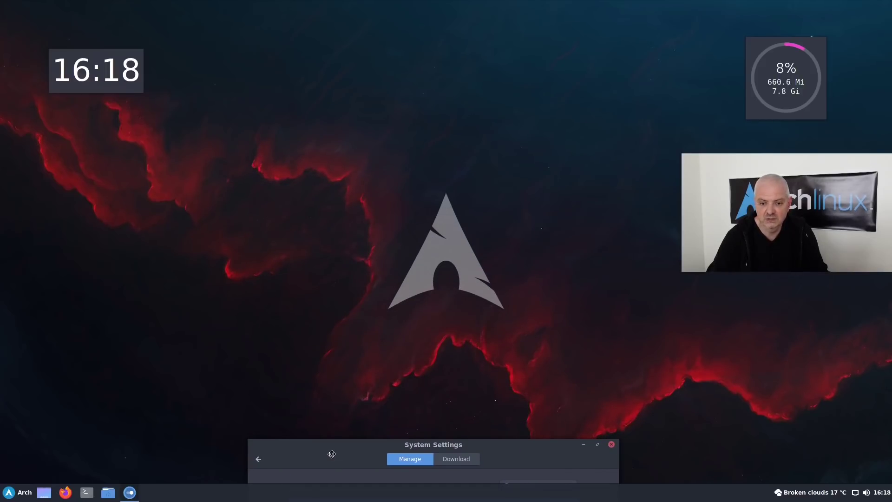
drag(332, 454, 357, 100)
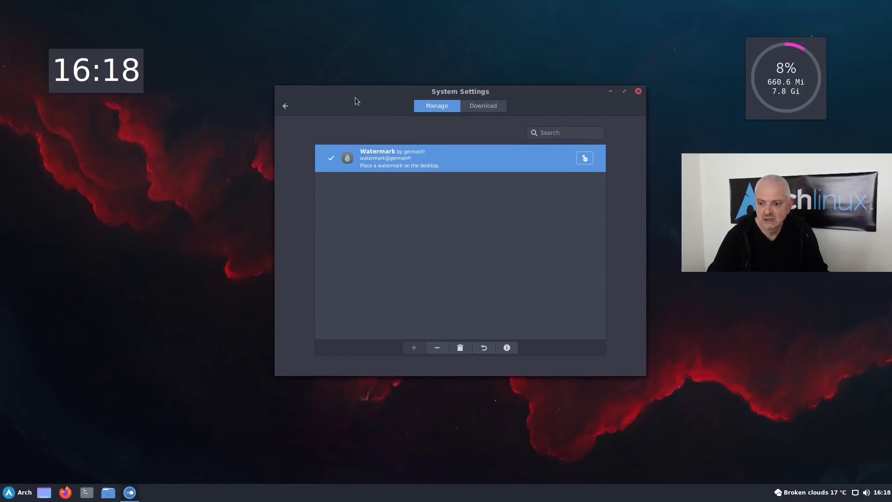
- Review the Watermark extension's settings, keeping the Arch logo, centred, at 250 px
click(585, 158)
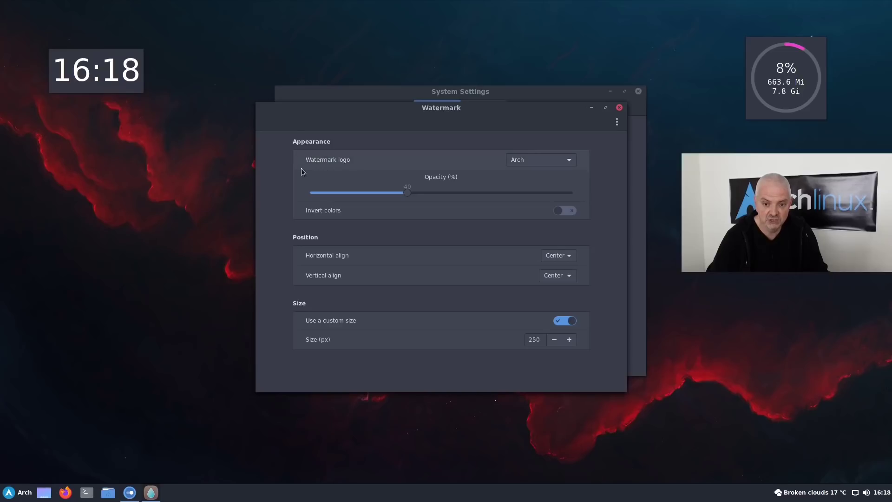
click(541, 160)
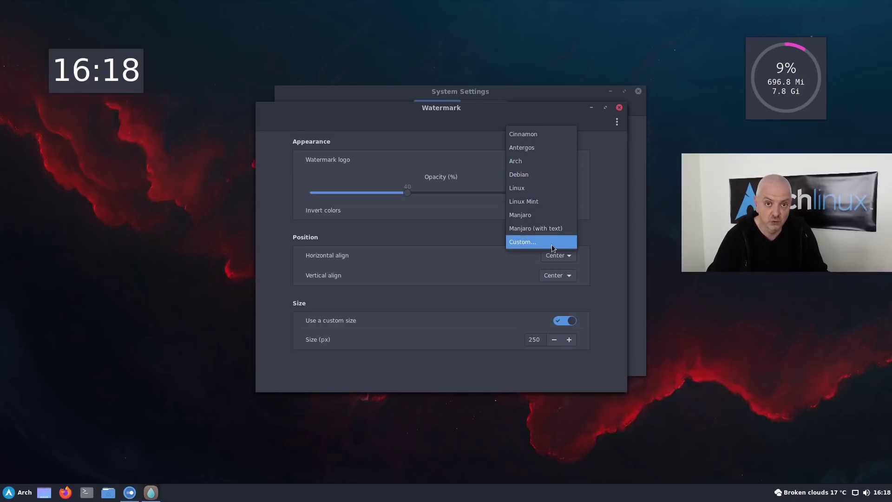
click(524, 111)
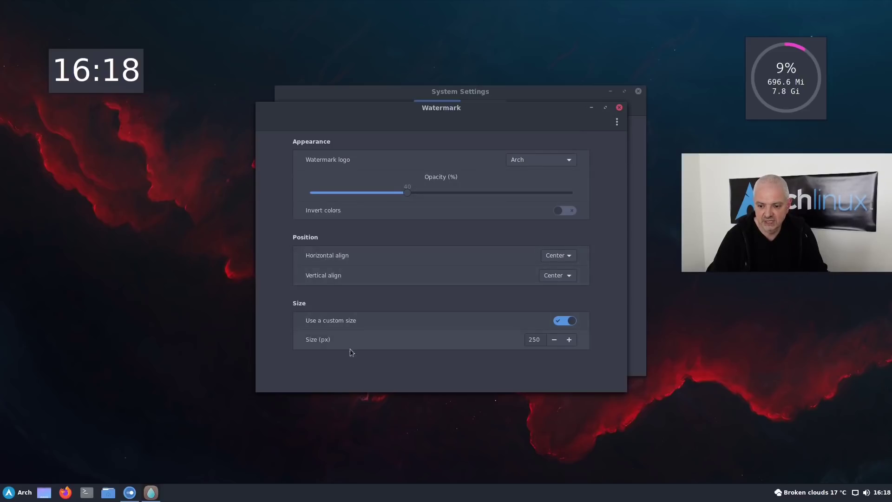
click(619, 108)
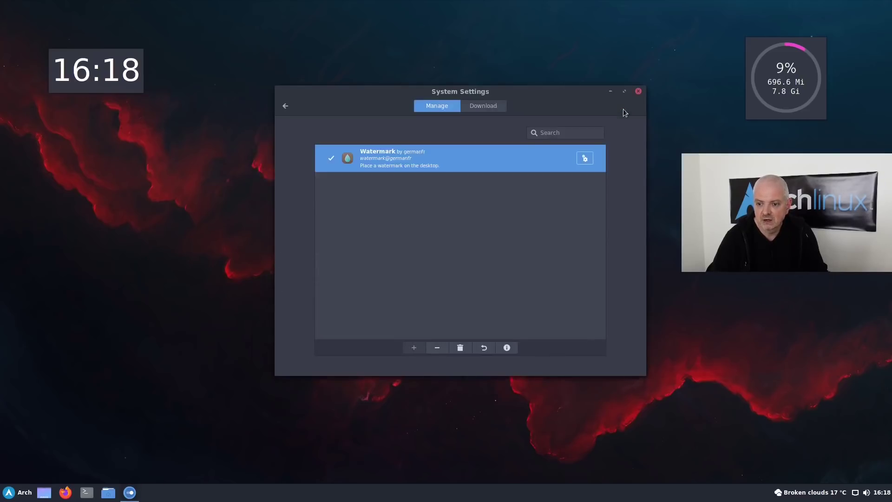
- Scroll through downloadable extensions, return to the Manage list, and close System Settings
click(489, 108)
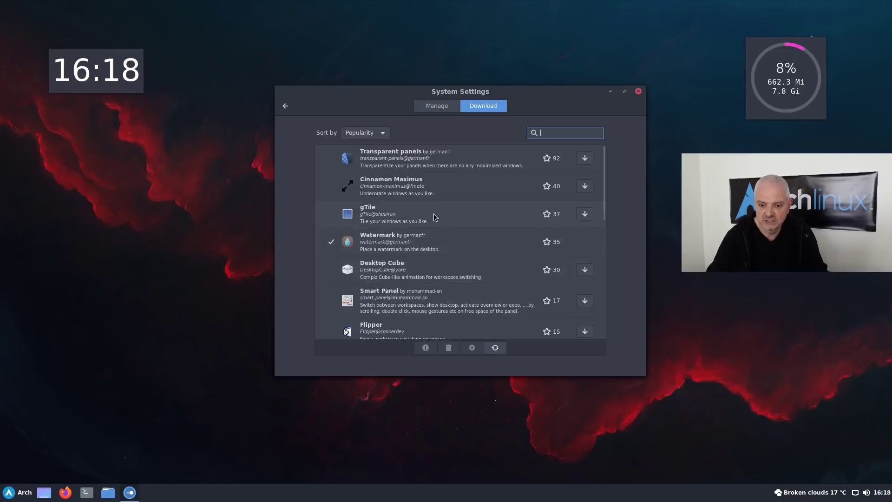
scroll(435, 217, down, 3)
scroll(435, 217, down, 5)
scroll(435, 217, up, 7)
scroll(435, 217, up, 1)
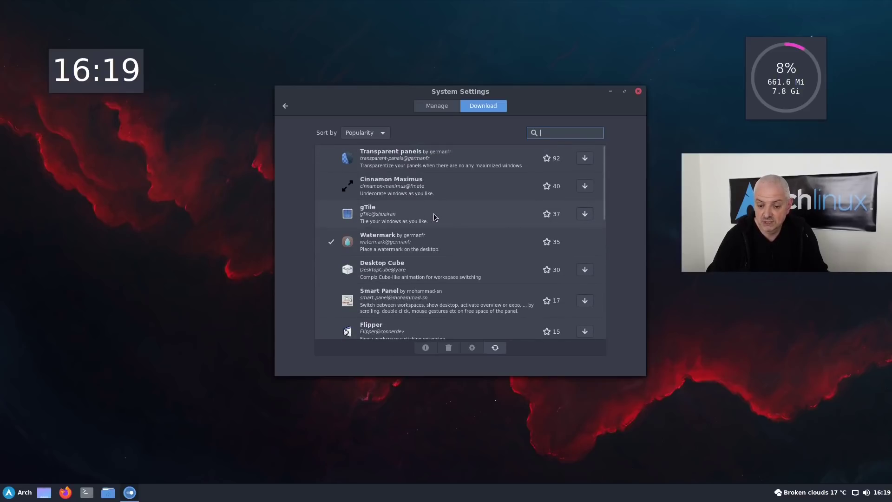
click(433, 110)
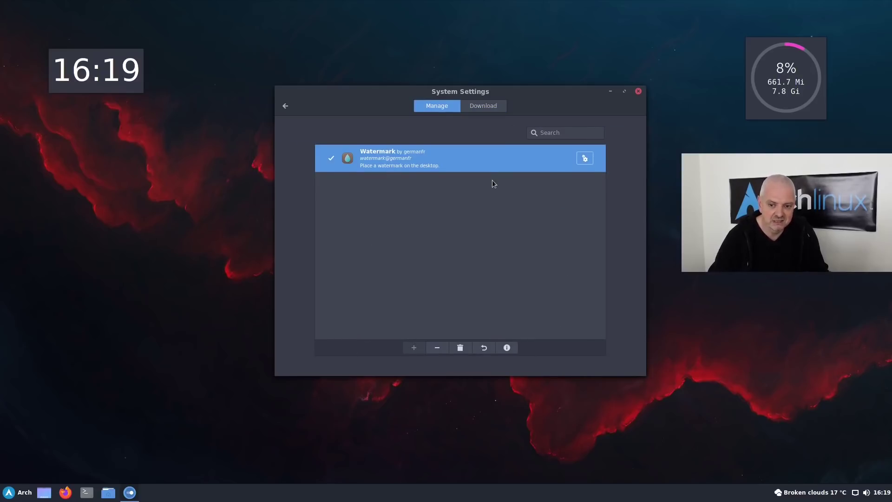
click(638, 92)
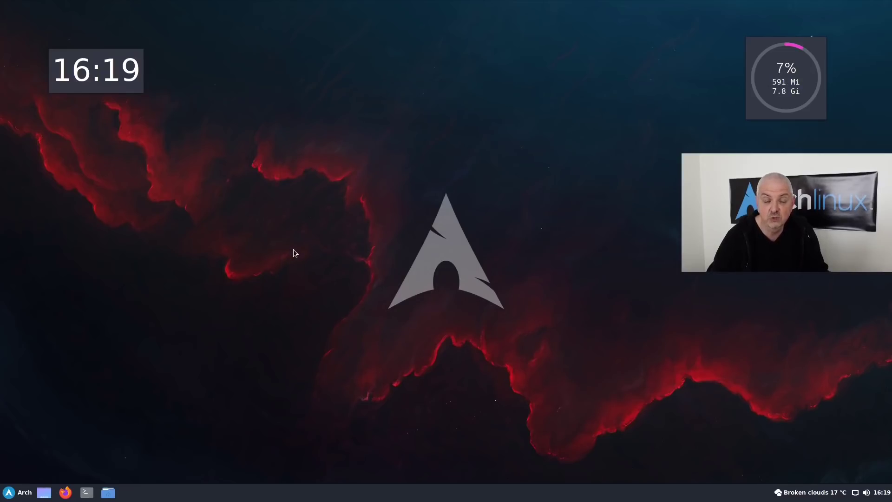
- Open a terminal fullscreen with enlarged text
click(86, 492)
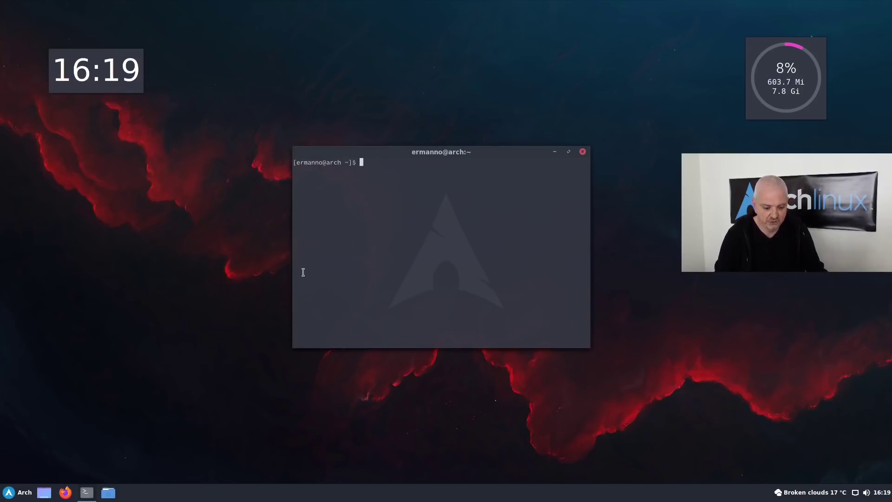
key(F11)
key(ctrl+plus)
key(ctrl+plus)
key(ctrl+plus)
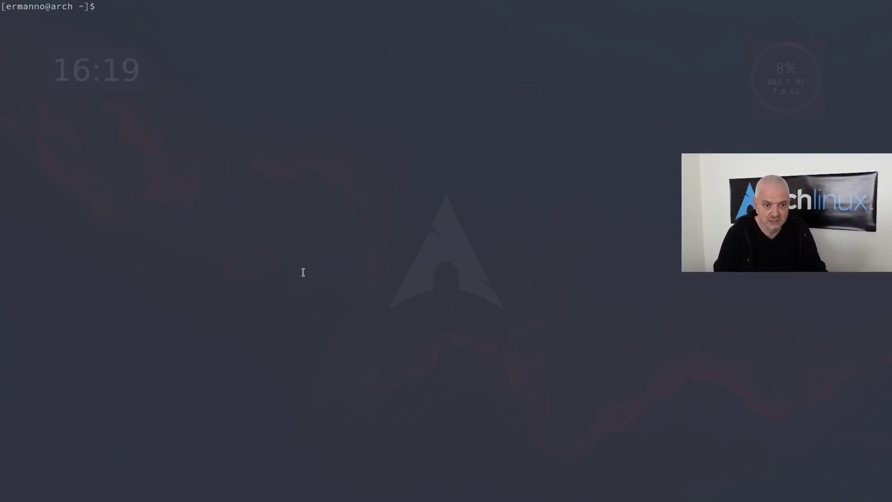
- Run cinnamon-spice-updater --update-all, which finds no Spice updates, then close the terminal
text(cinnm)
key(BackSpace)
text(amon-sp)
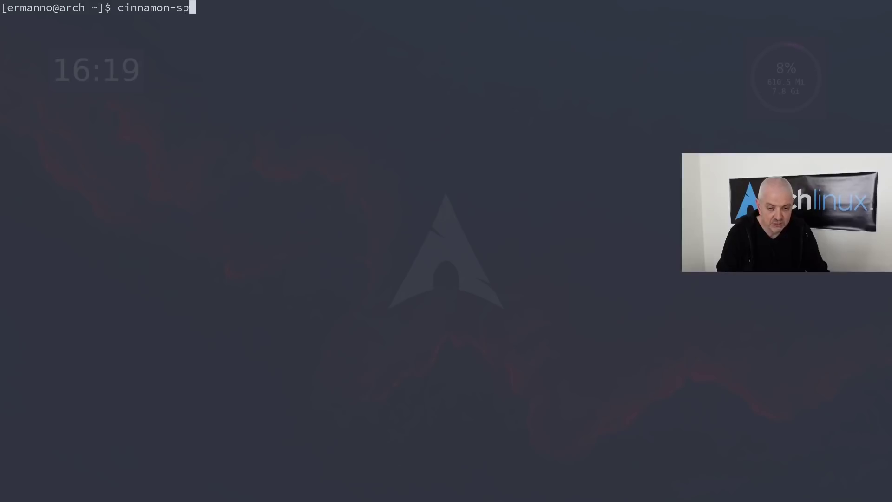
key(Tab)
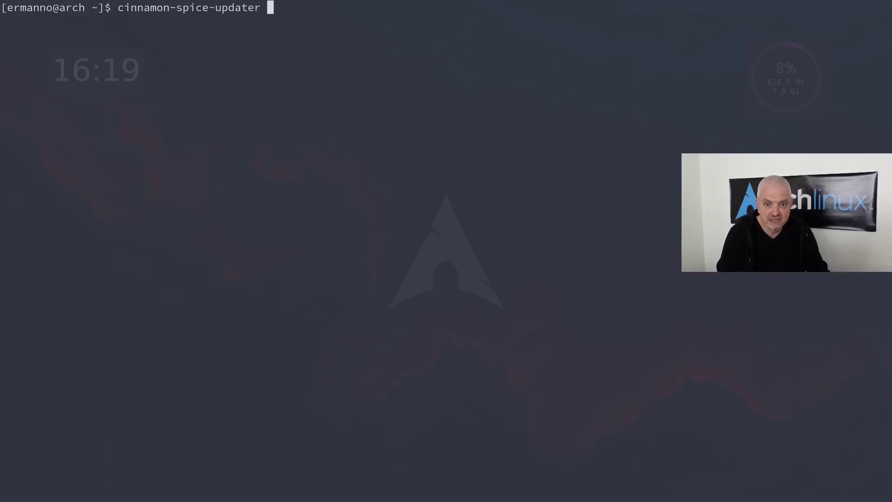
text(--update-all)
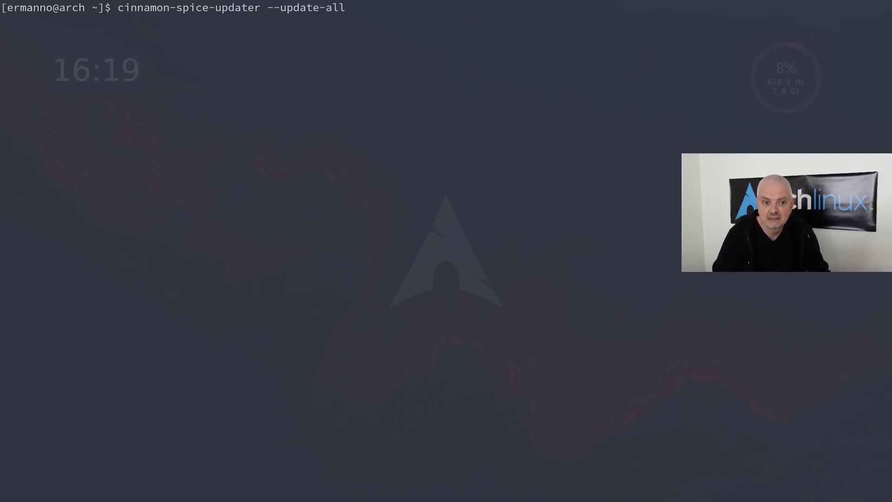
key(Return)
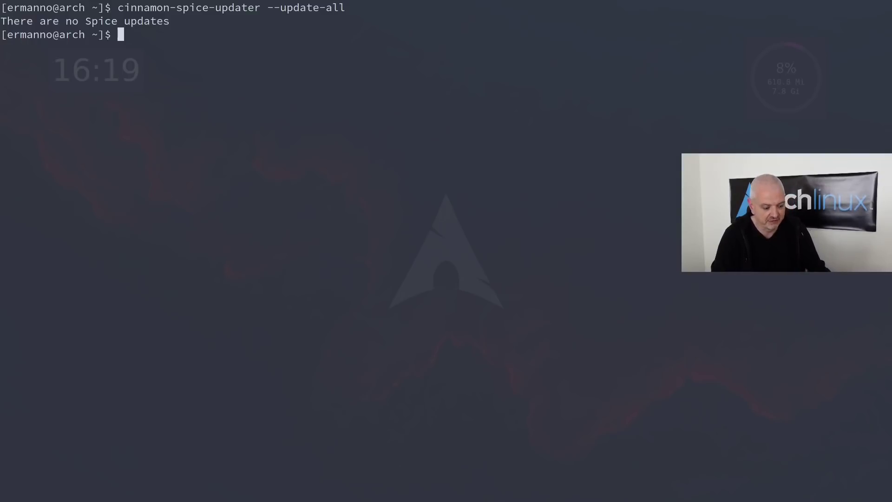
key(ctrl+d)
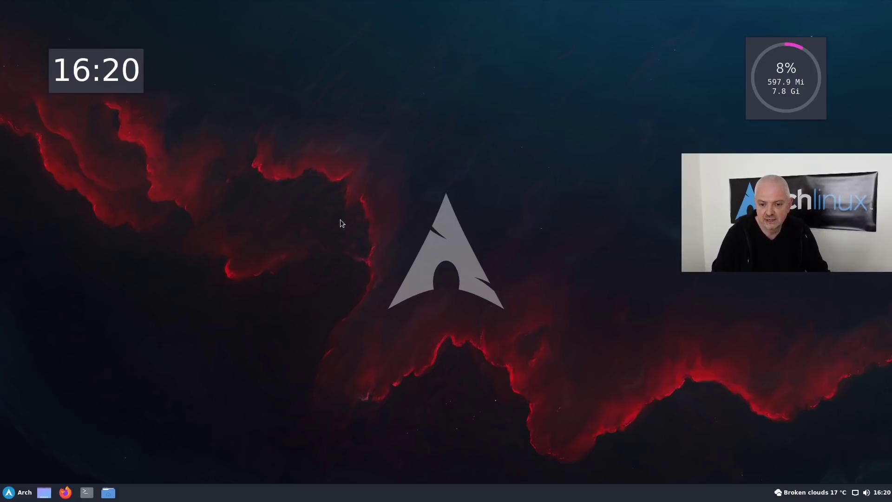
key(ctrl+alt+l)
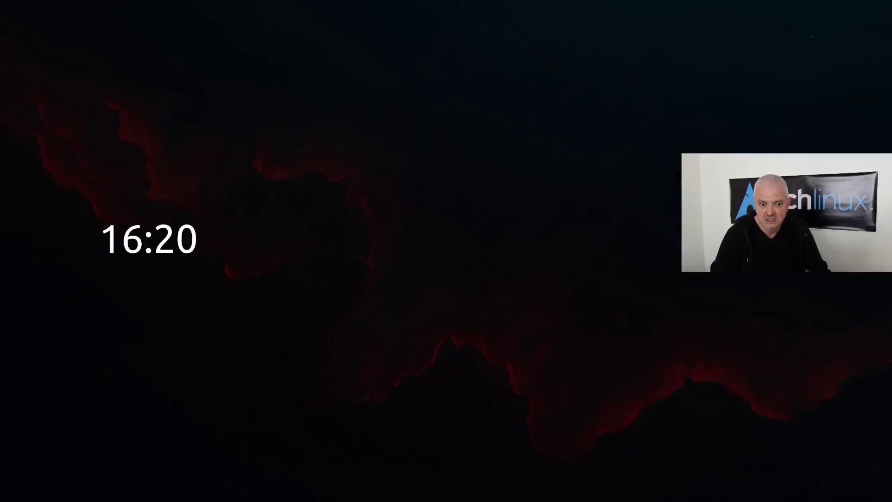
text(•••••••••)
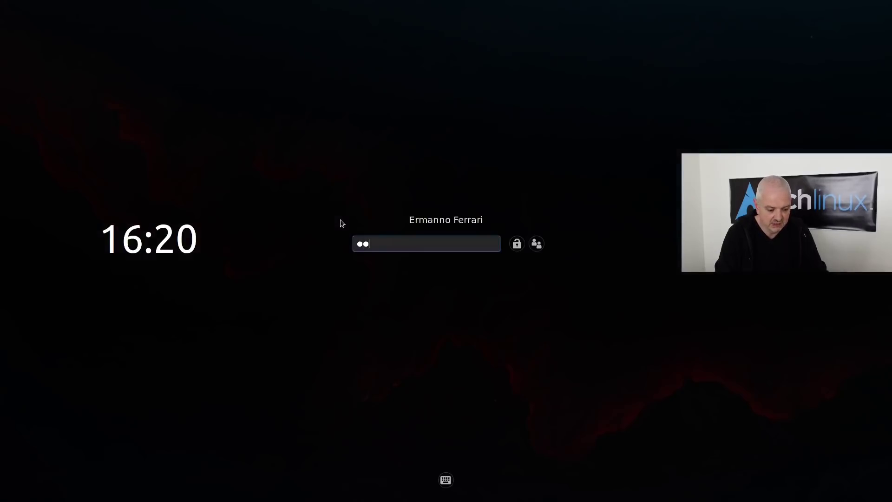
key(Return)
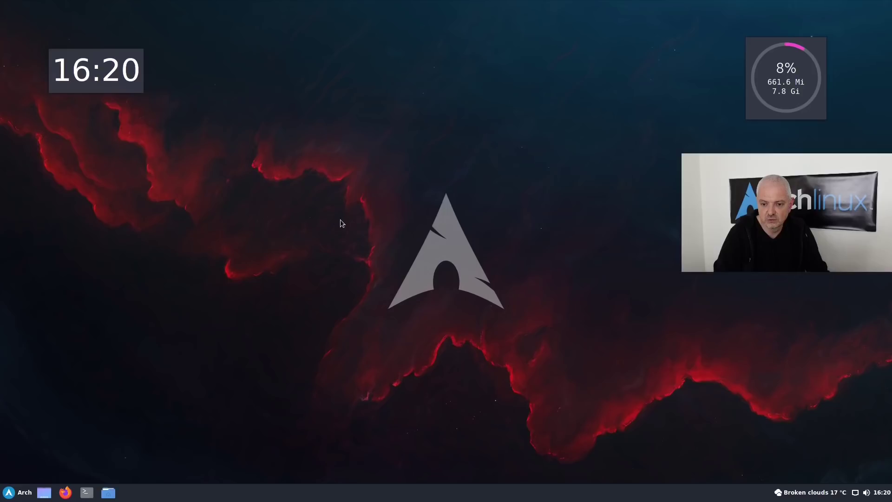
- Enable 'Ask for a custom message' in the Screensaver Customize settings, then close System Settings
click(14, 497)
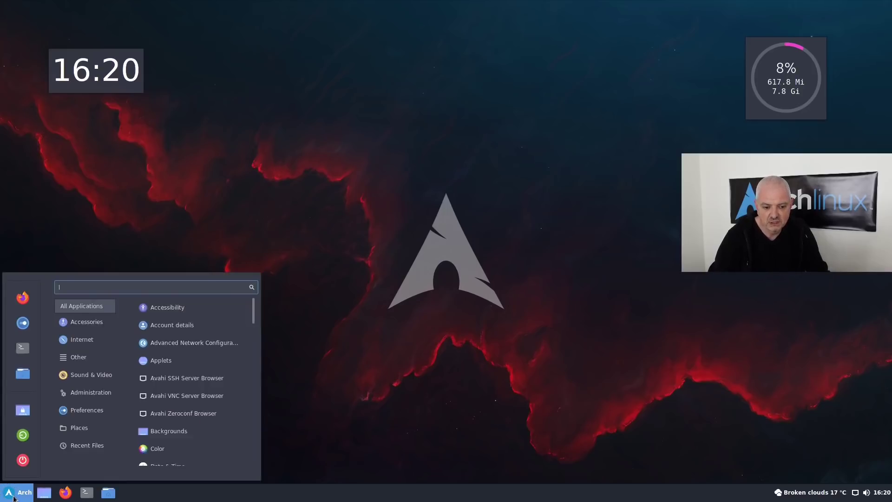
click(26, 327)
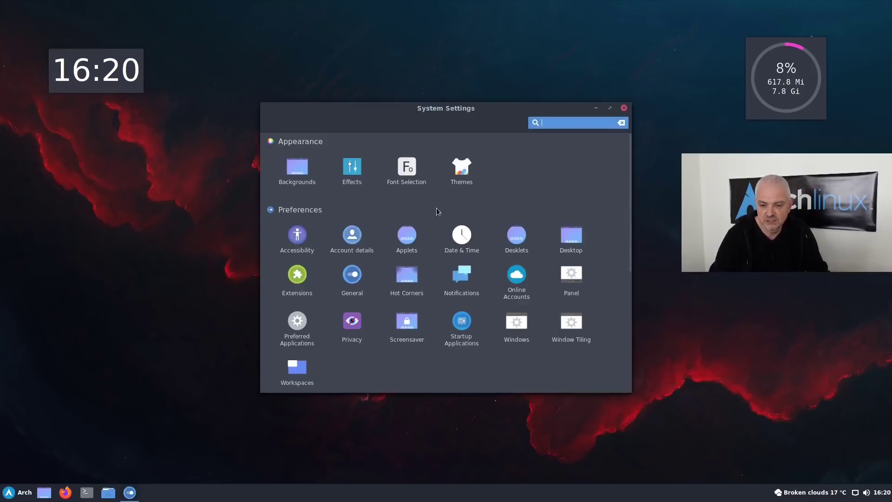
text(lock)
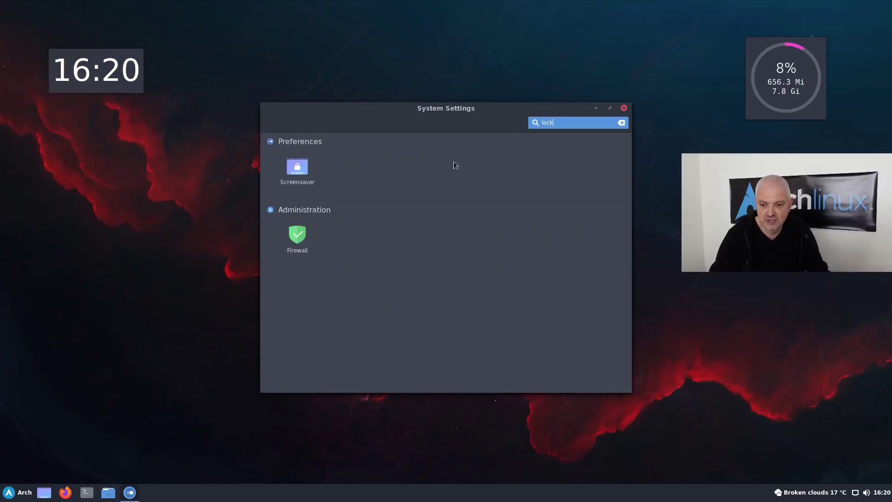
click(312, 171)
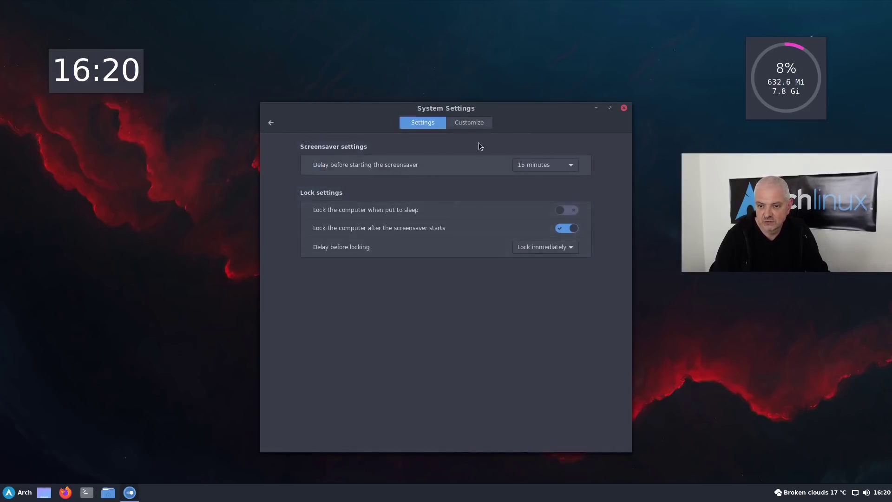
click(476, 122)
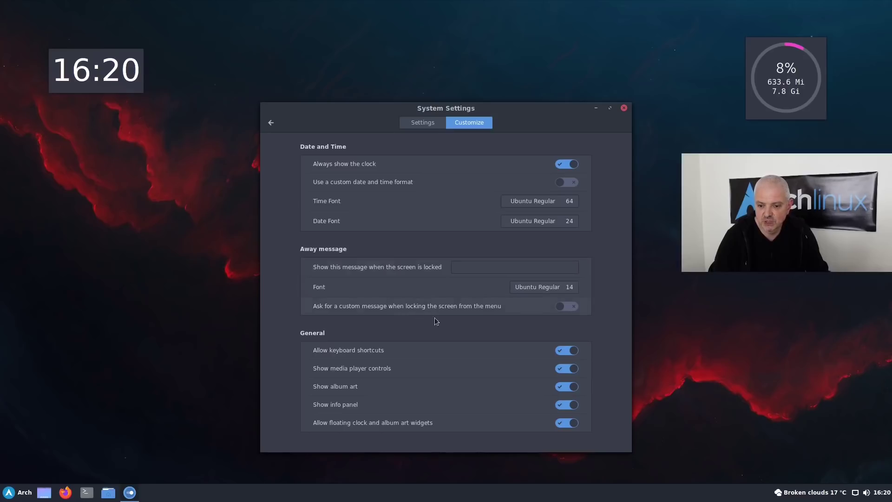
click(566, 308)
click(625, 109)
click(17, 497)
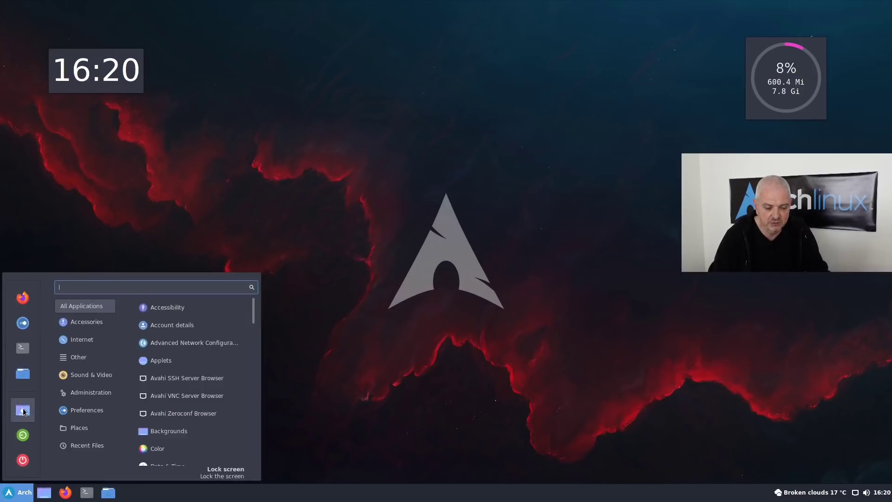
- Lock the screen with the away message "I'll be back in 5", then unlock it with the password
click(23, 411)
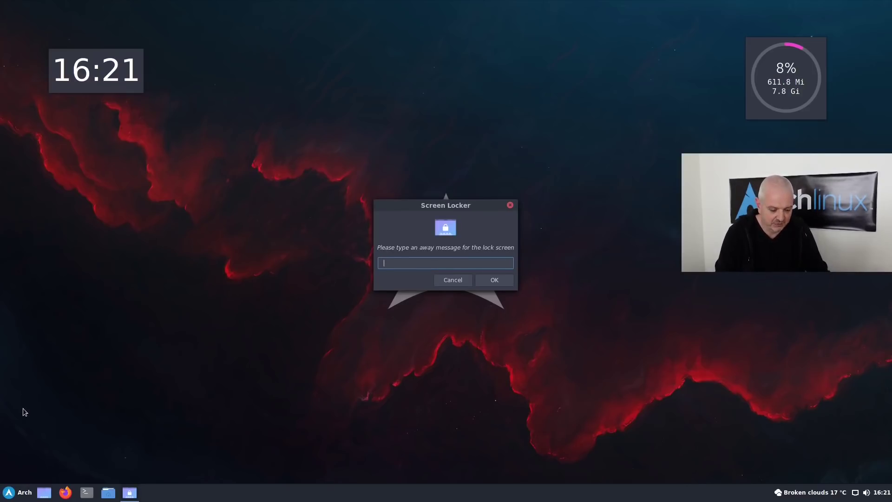
text(back in 5)
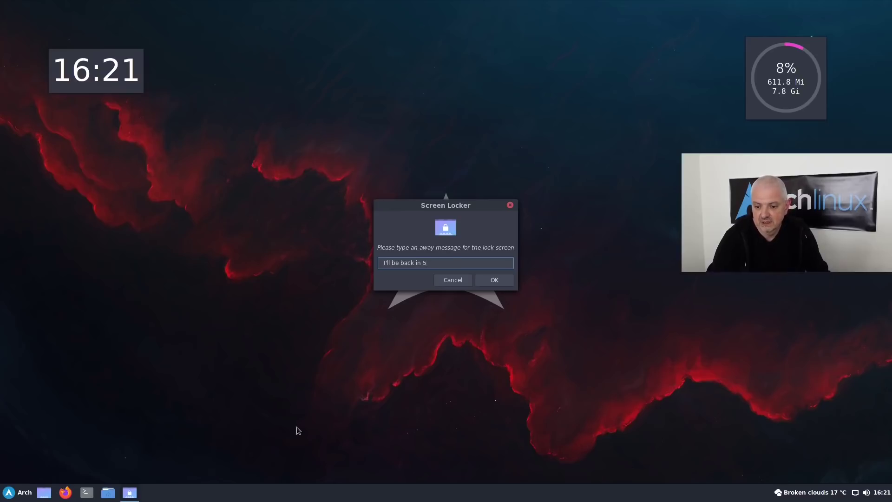
click(495, 280)
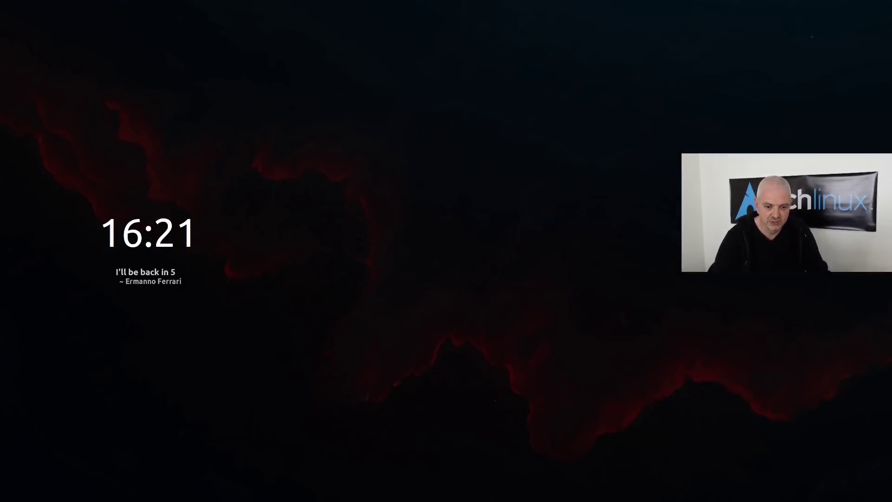
text(••••••••••)
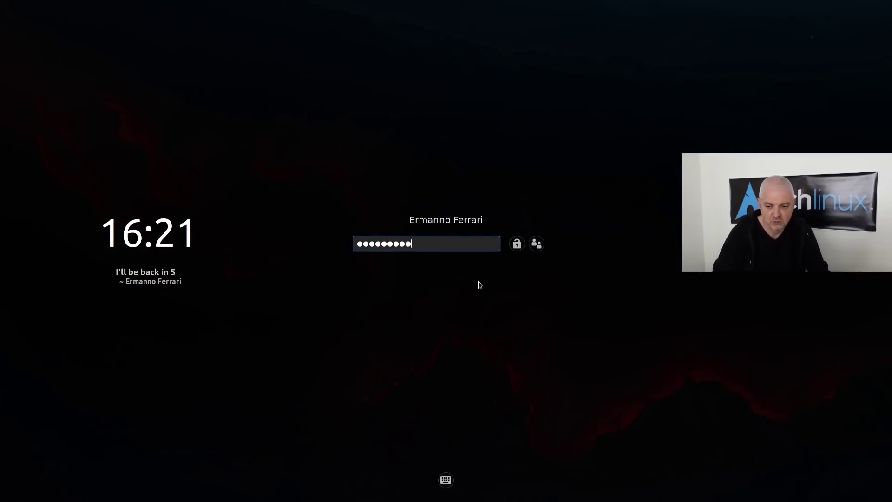
key(Return)
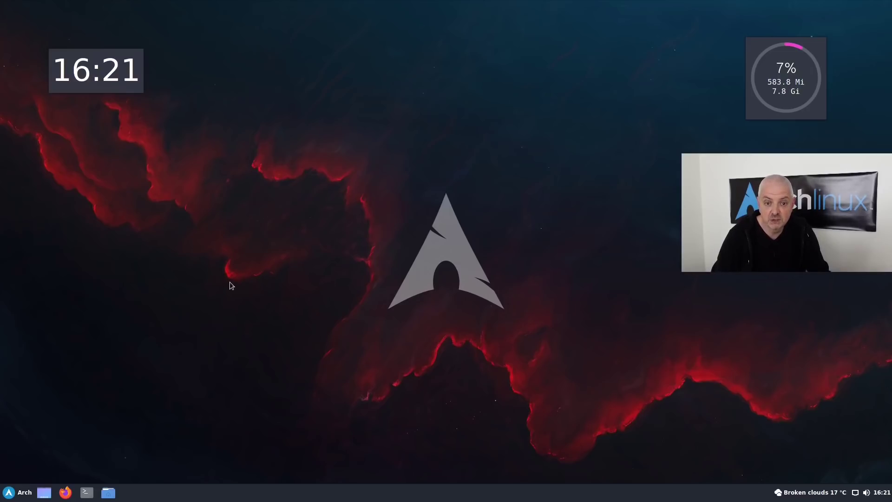
- Open an enlarged terminal and run free -h to show memory usage (7.8Gi total, 604Mi used)
click(87, 492)
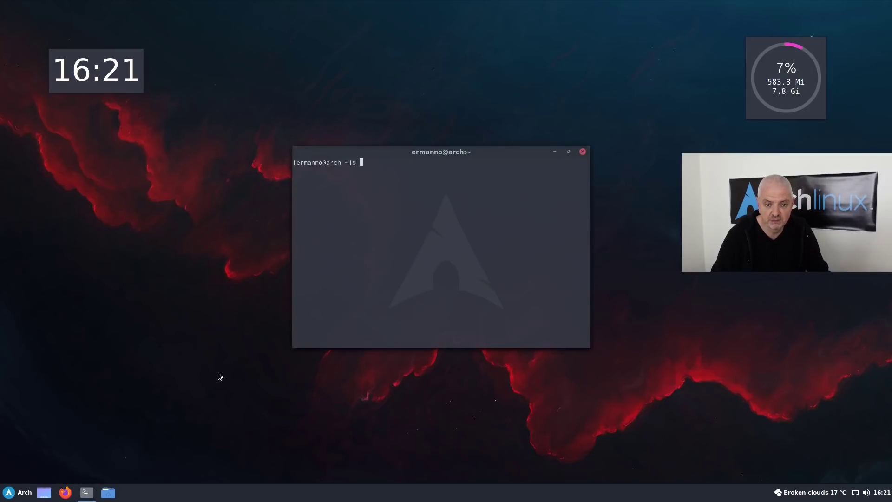
key(ctrl+plus)
key(ctrl+plus)
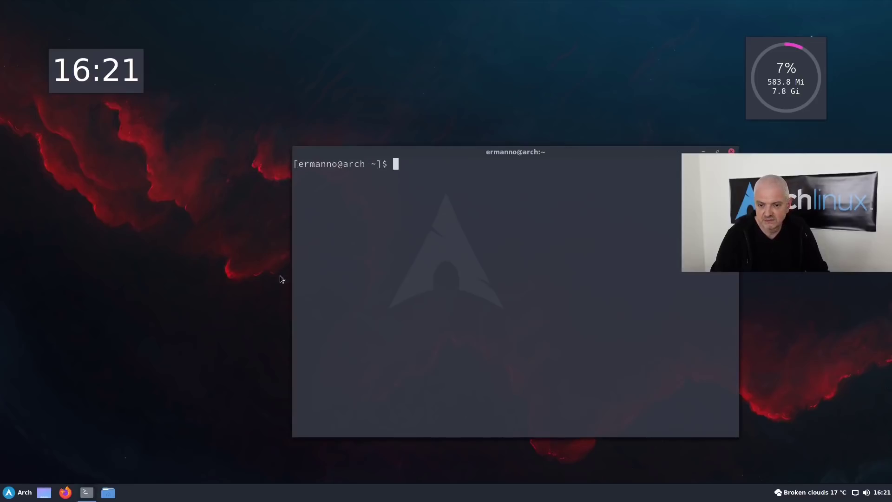
drag(357, 157, 298, 135)
text(free -h)
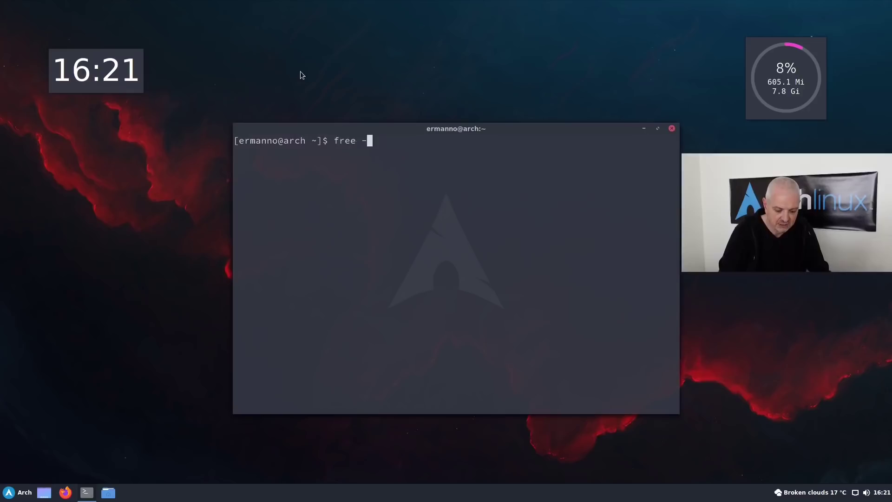
key(Return)
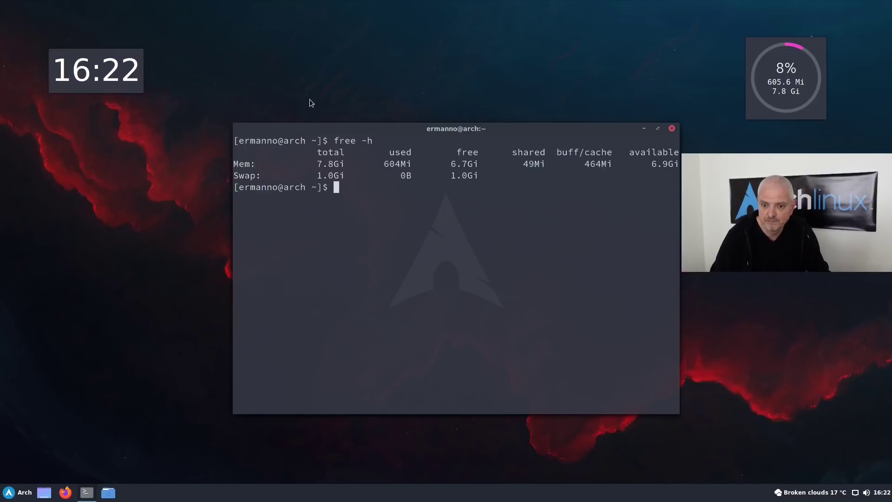
- Close the terminal and open Panel settings from the bottom panel's context menu
click(672, 130)
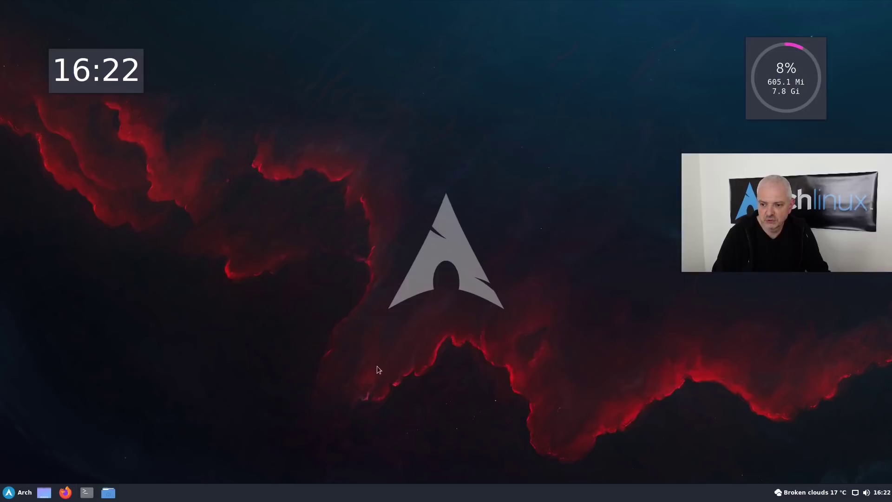
right_click(421, 493)
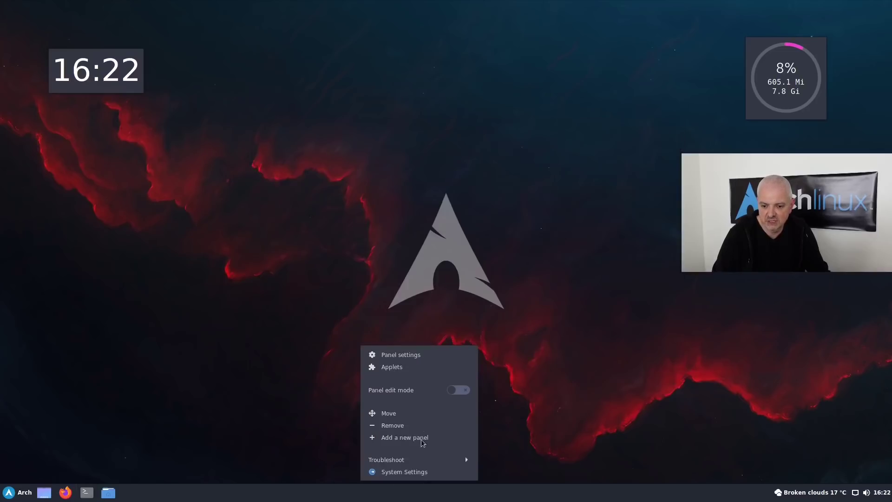
click(418, 355)
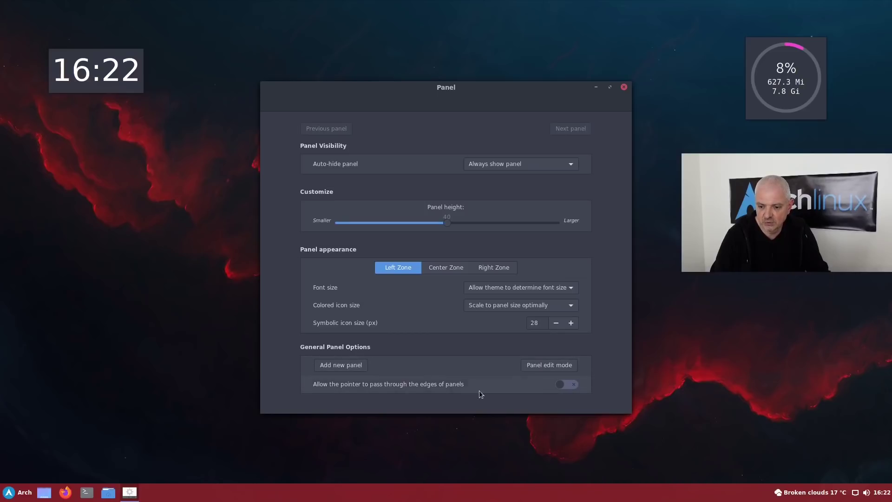
- Turn on panel edit mode and add a new panel along the top screen edge
click(569, 369)
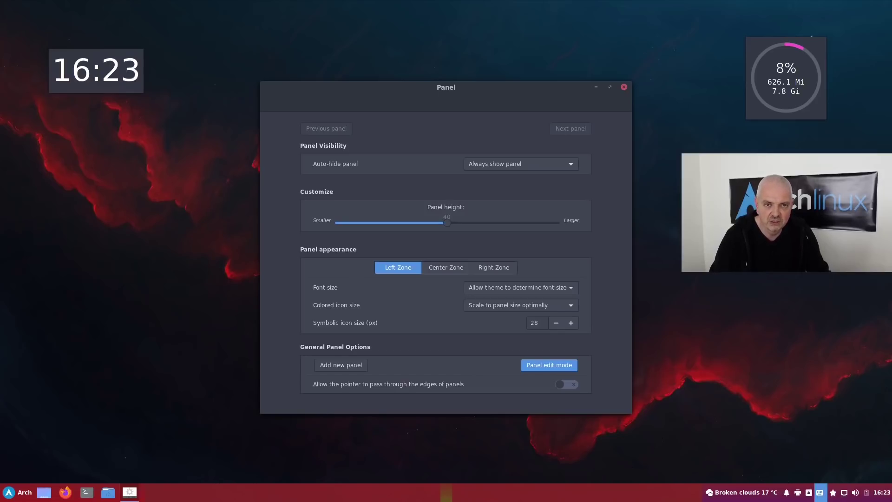
click(350, 367)
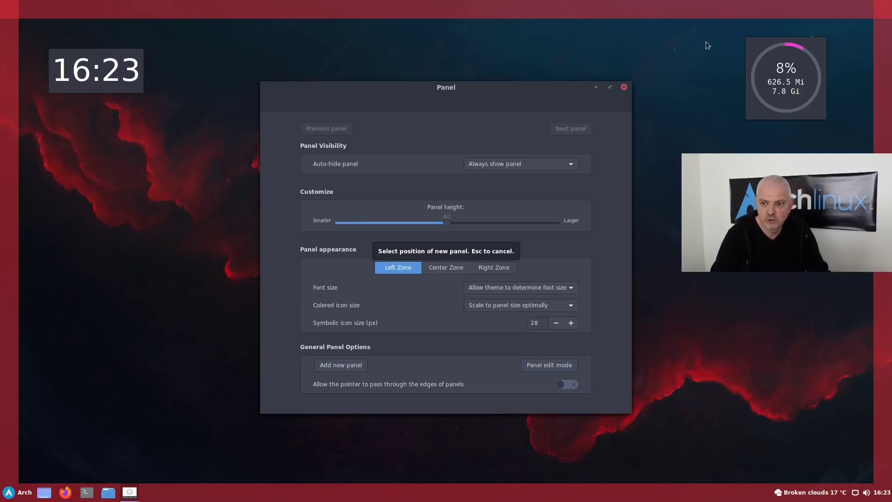
click(327, 15)
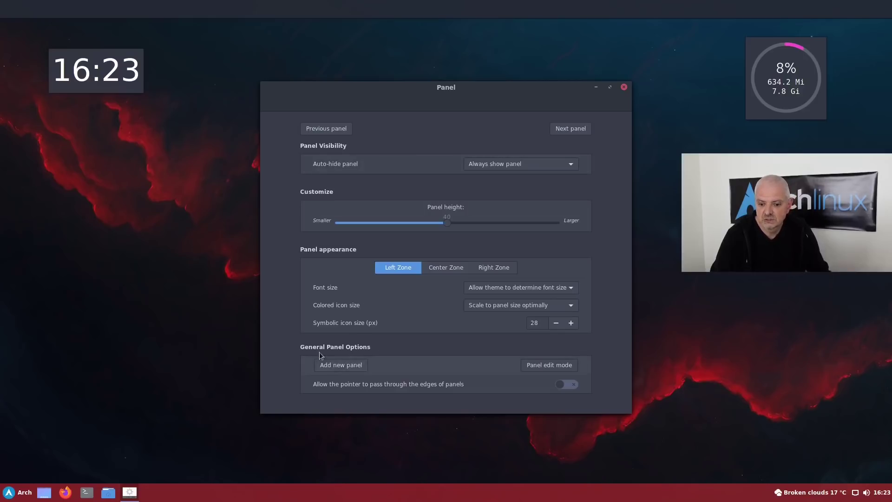
click(624, 87)
- Remove the new top panel and open the Workspaces page of System Settings
right_click(429, 12)
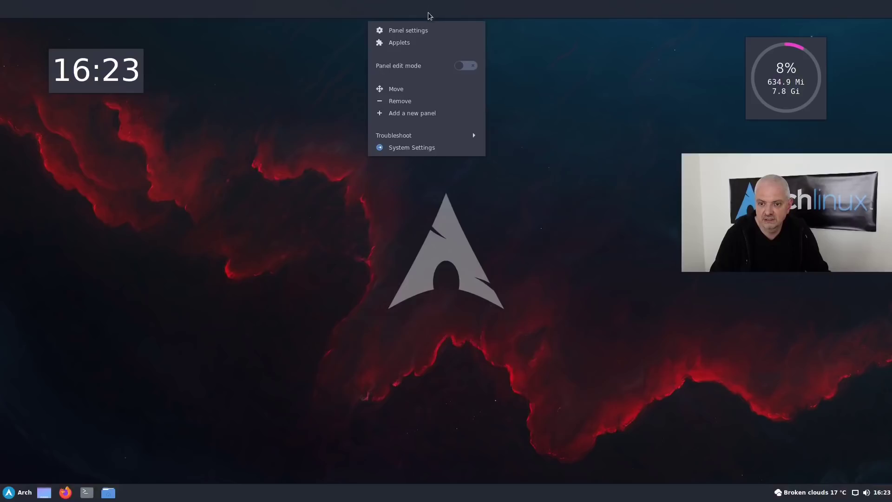
click(408, 102)
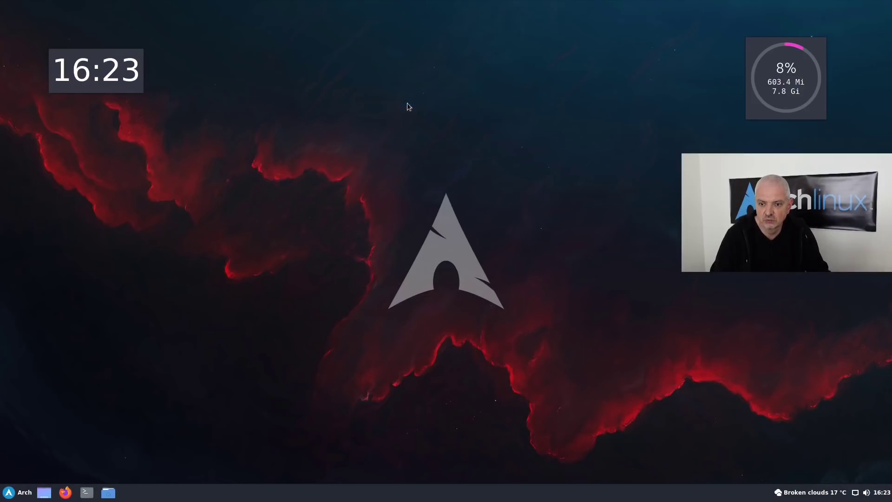
click(17, 492)
click(22, 323)
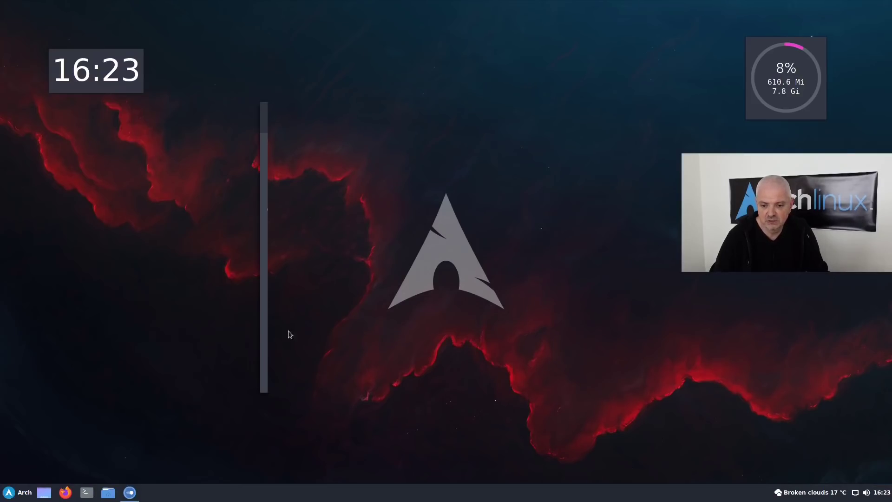
scroll(377, 320, down, 3)
click(306, 308)
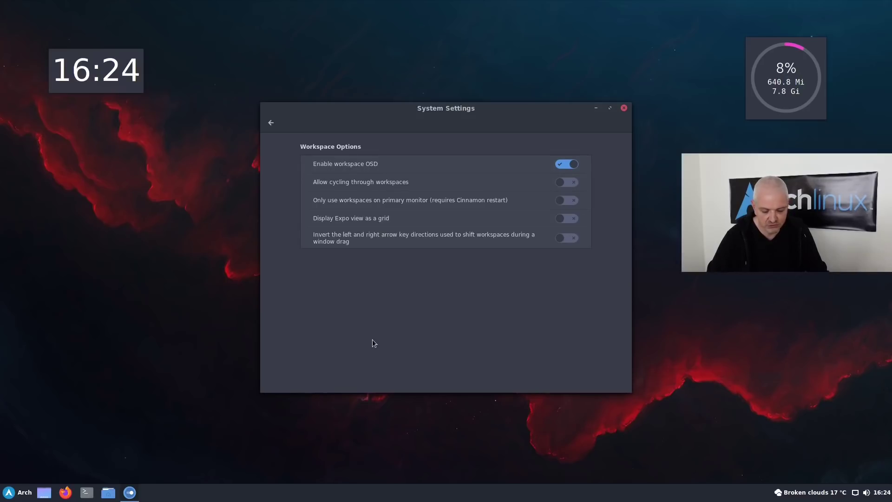
- Switch between workspaces with Ctrl+Alt+Right/Left to show the workspace OSD
key(ctrl+alt+Right)
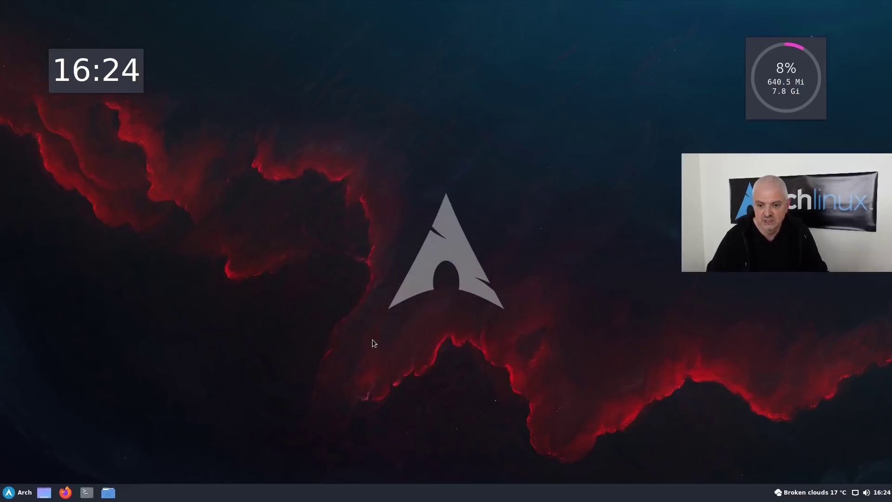
key(ctrl+alt+Left)
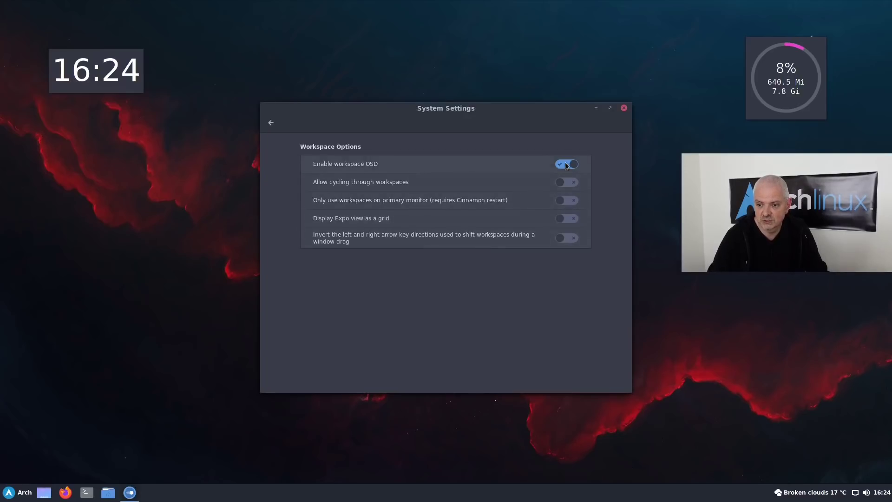
key(ctrl+alt+Right)
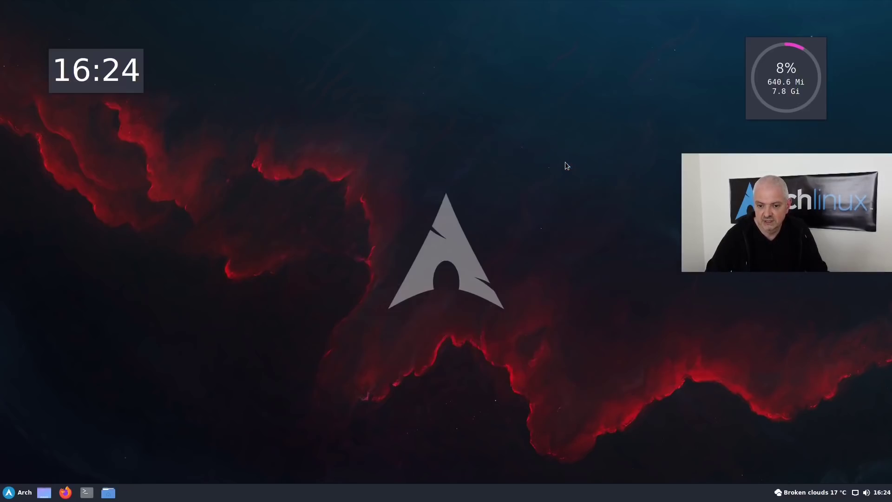
key(ctrl+alt+Left)
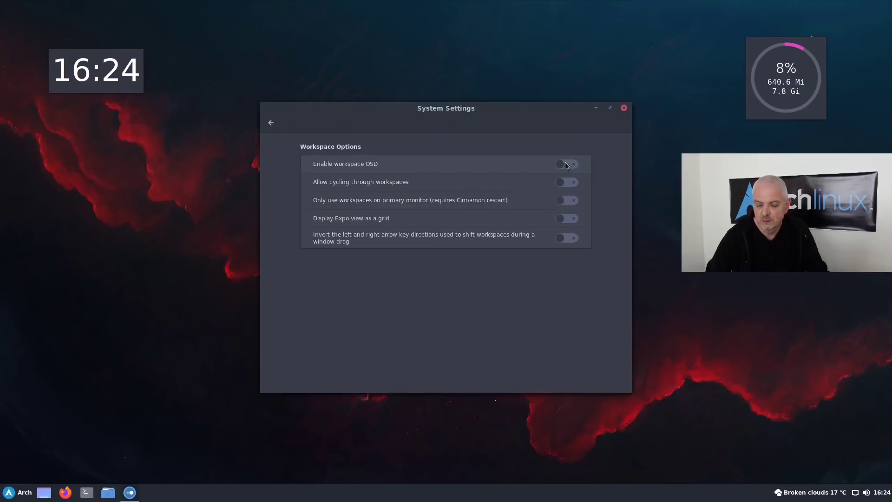